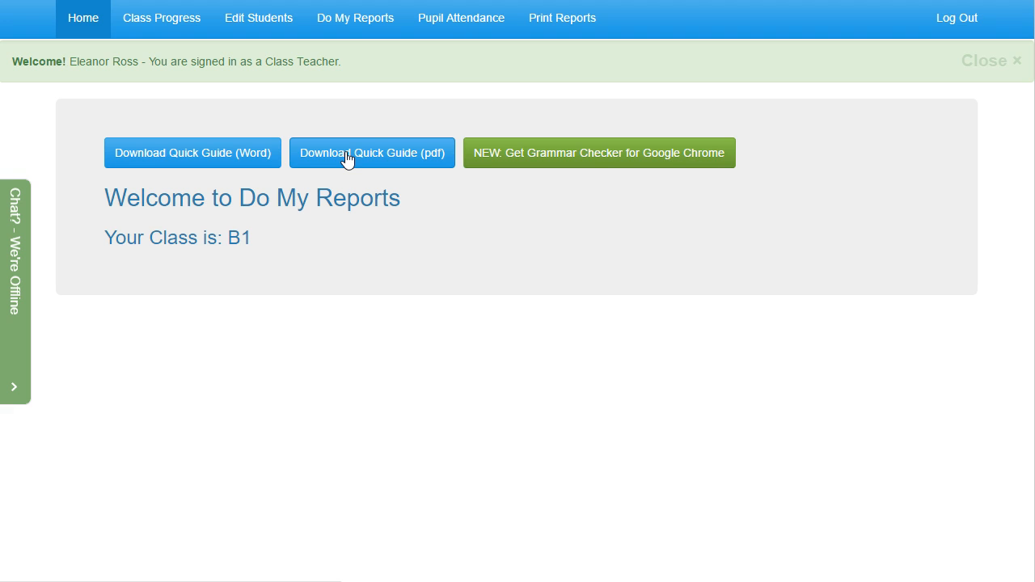
View the Chrome grammar checker page and the PDF quick guide, closing each one to return to the home page
left_click(558, 156)
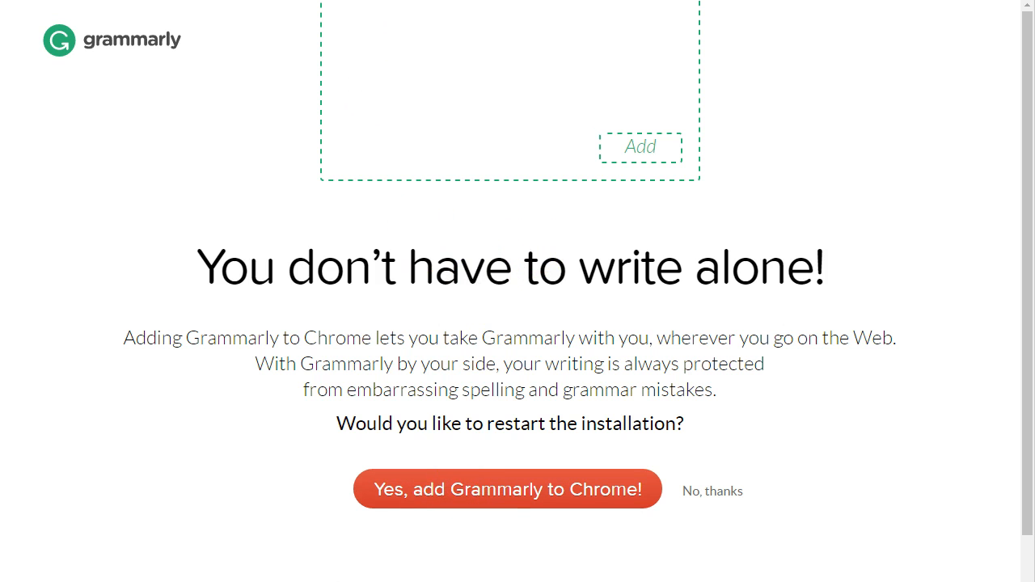
key("ctrl+w")
left_click(348, 150)
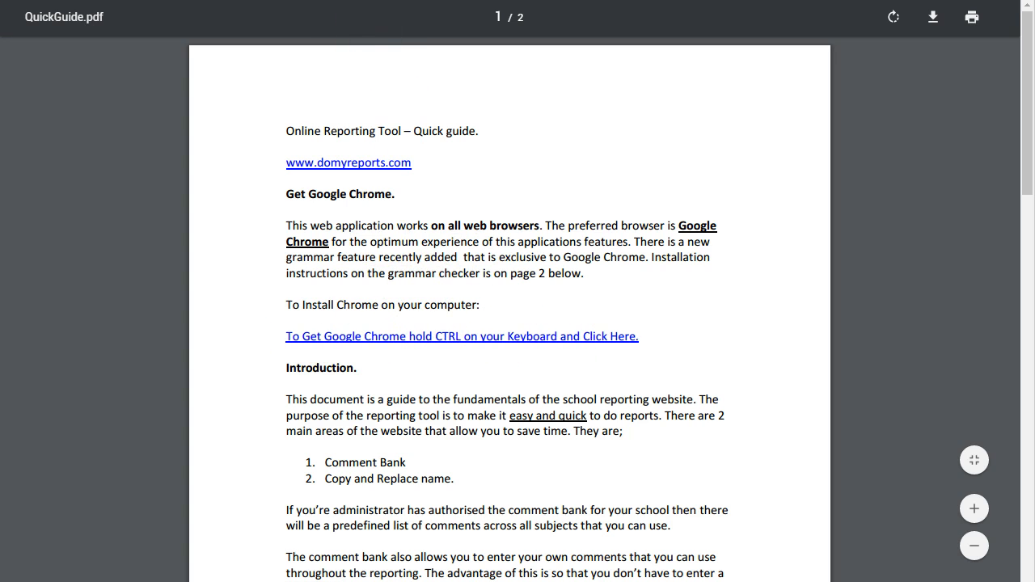
key("ctrl+w")
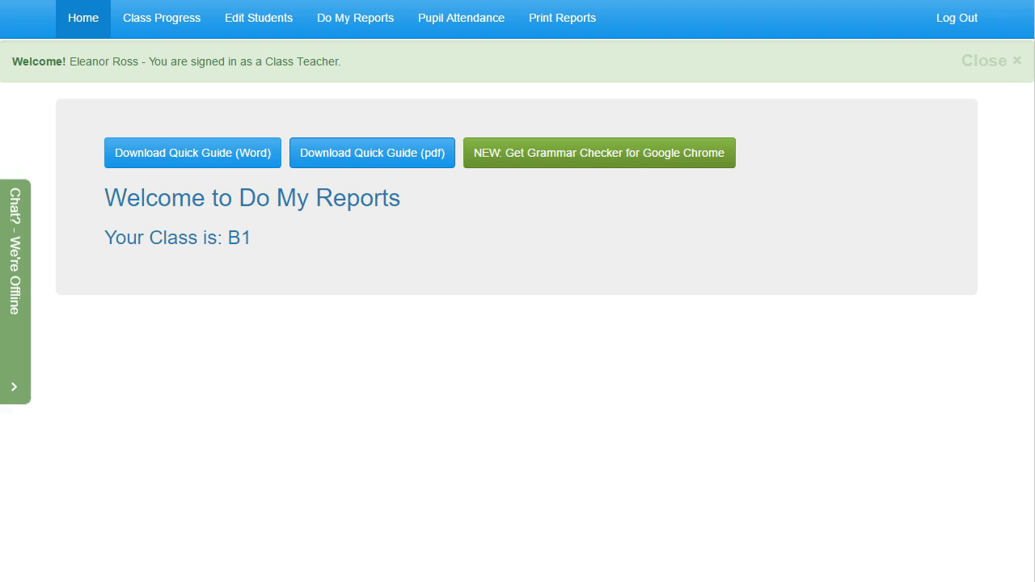
In the student records, start a new student entry with Year 0 and return to the list without saving it
left_click(259, 29)
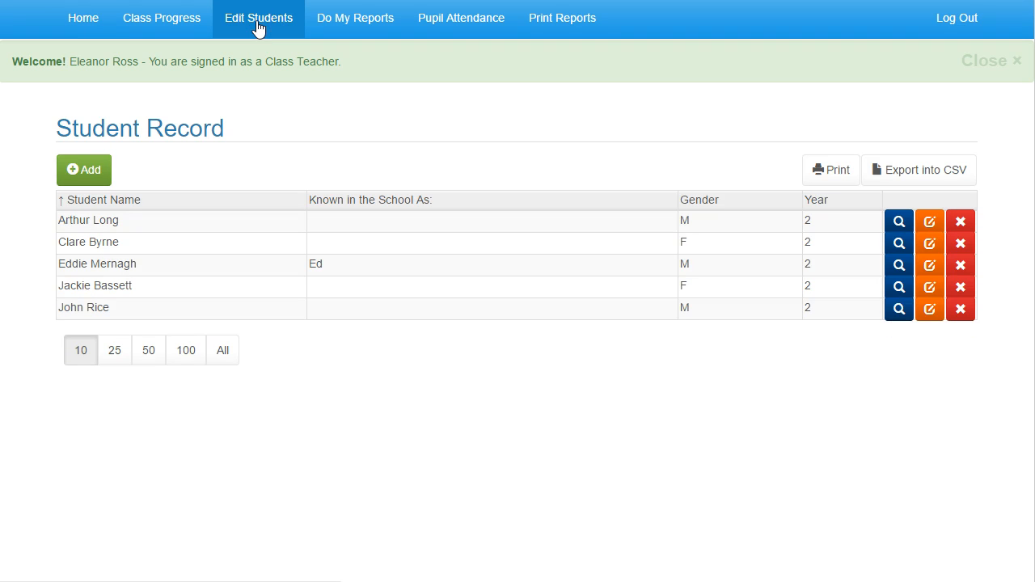
left_click(89, 166)
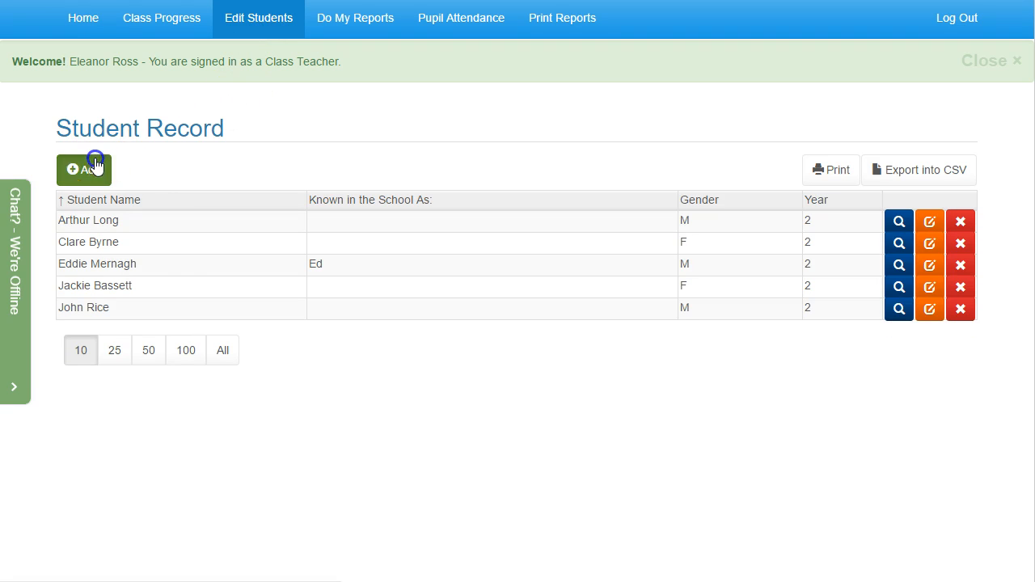
left_click(346, 207)
left_click(355, 236)
left_click(361, 278)
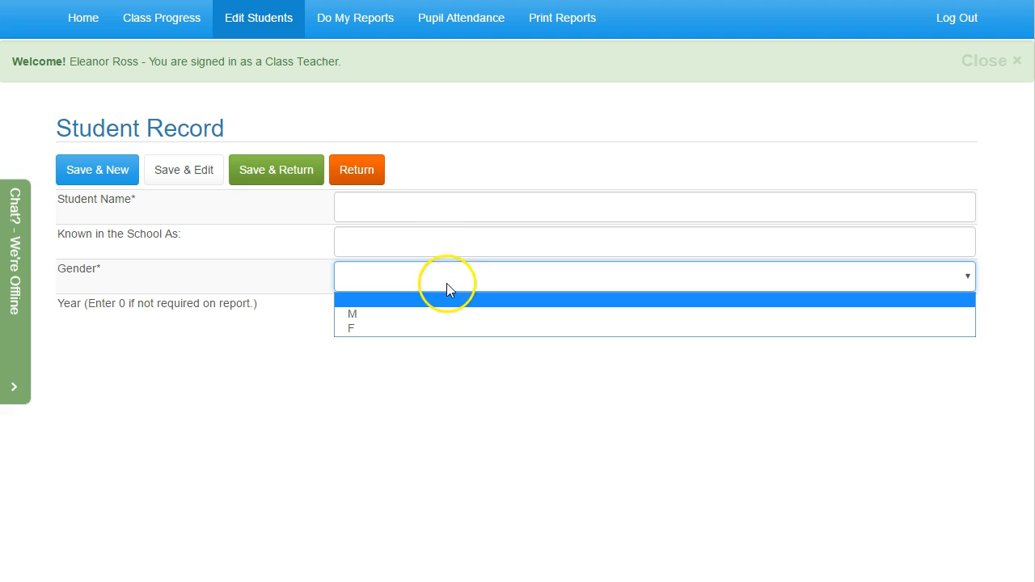
left_click(441, 242)
left_click(435, 304)
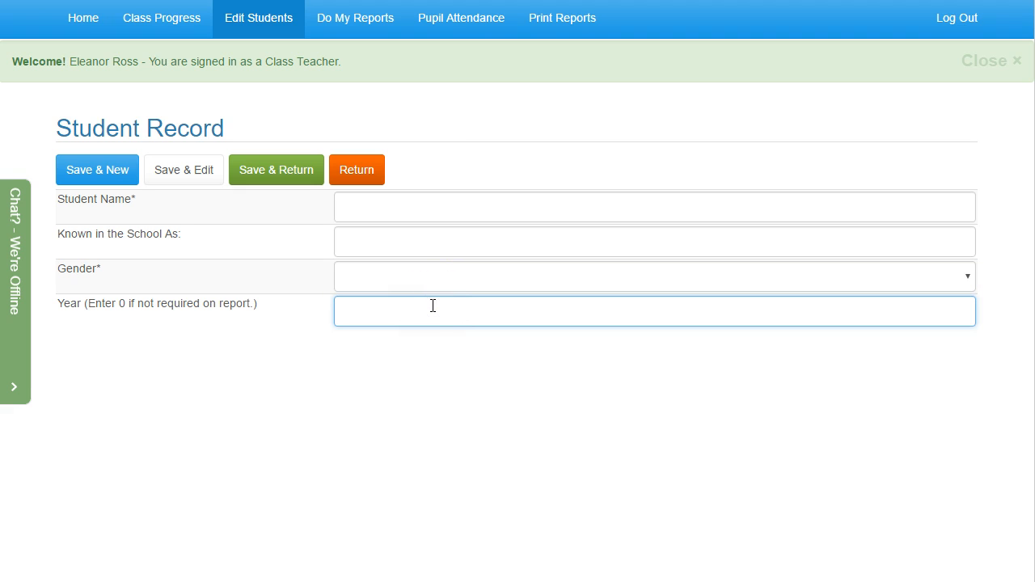
type("0")
left_click(385, 236)
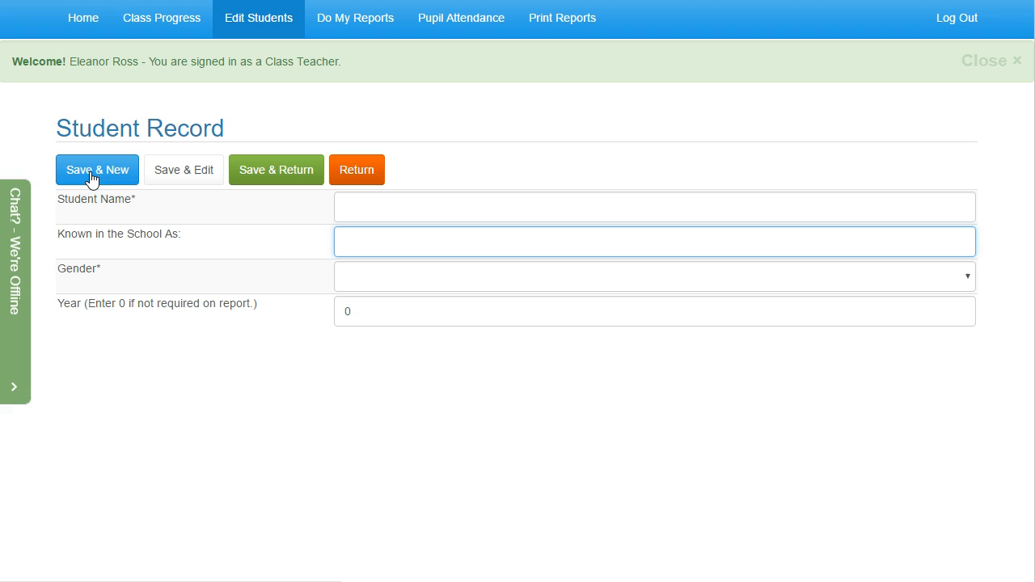
left_click(357, 173)
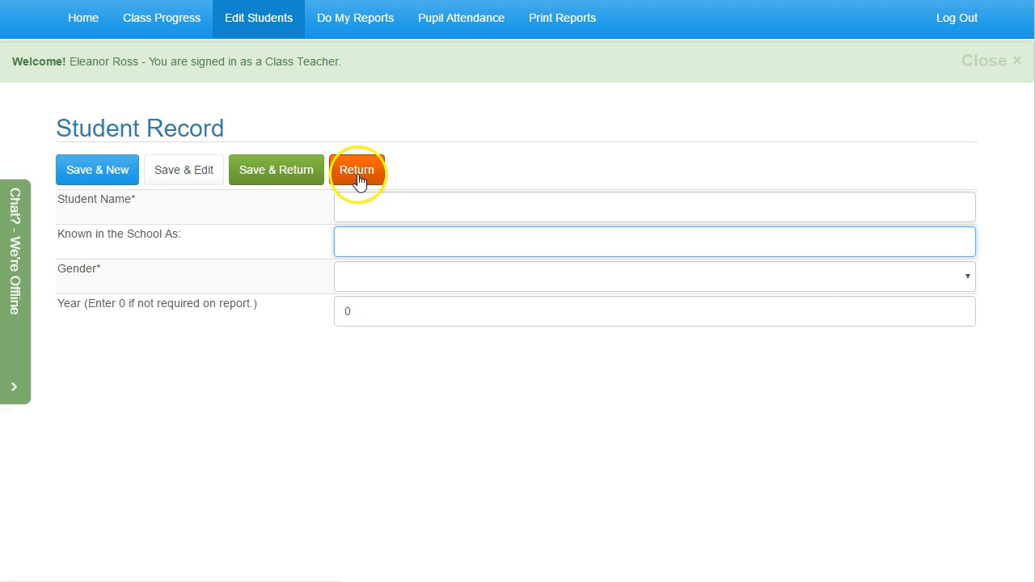
left_click(335, 178)
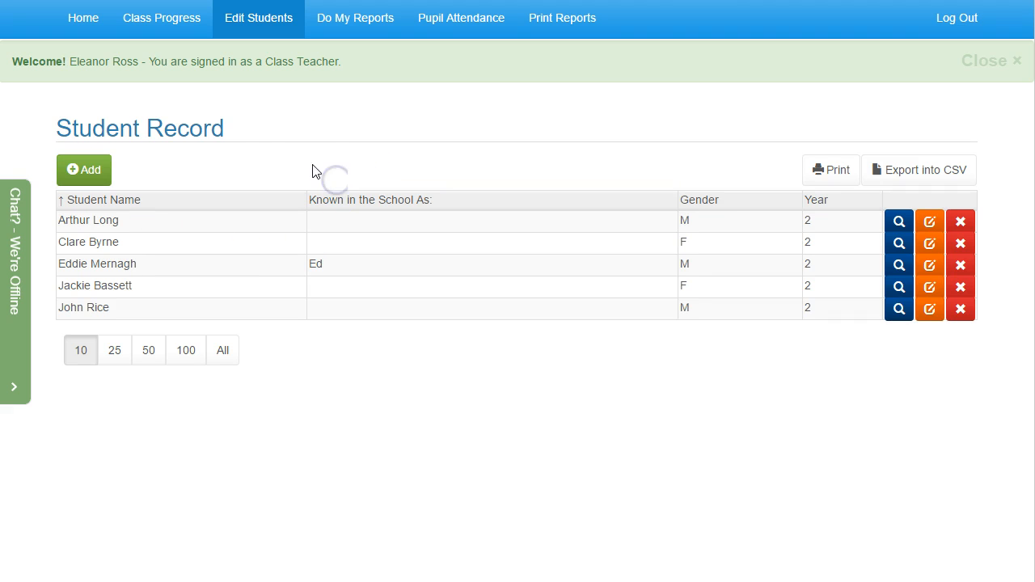
Load the class progress overview for class B1
left_click(176, 23)
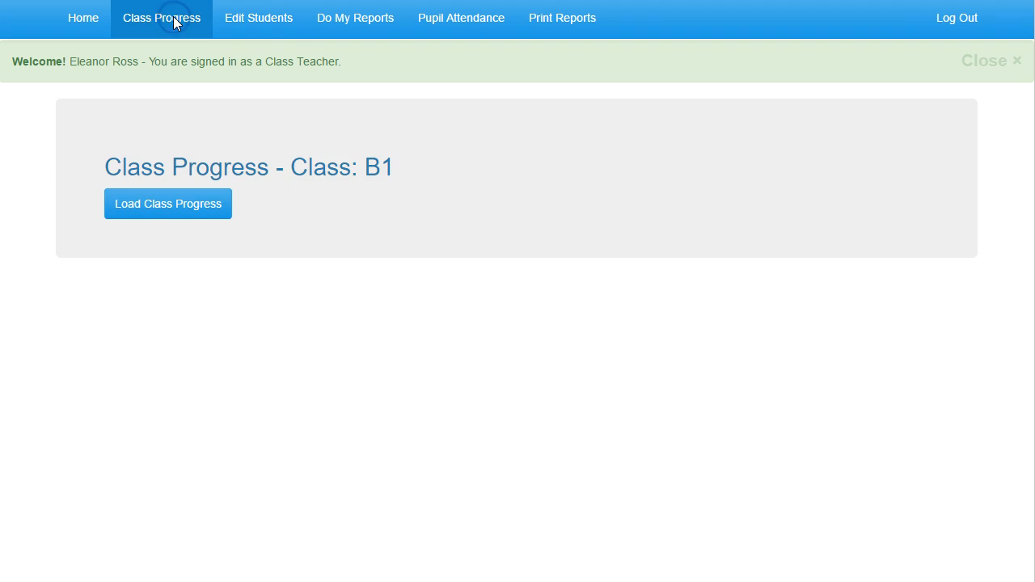
left_click(169, 203)
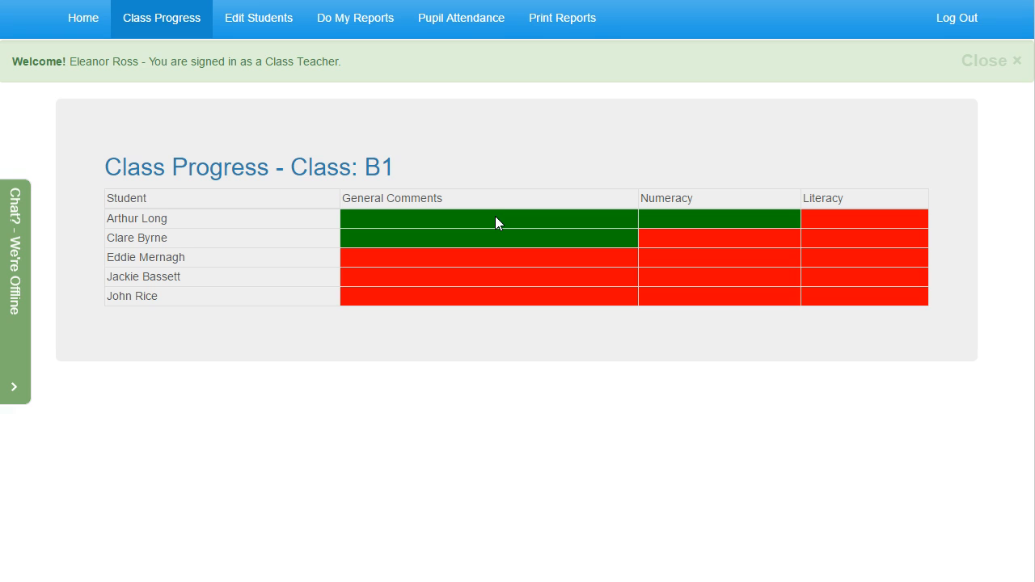
Choose class B1 for report writing, review the time saving tips and open its reporting page
left_click(364, 18)
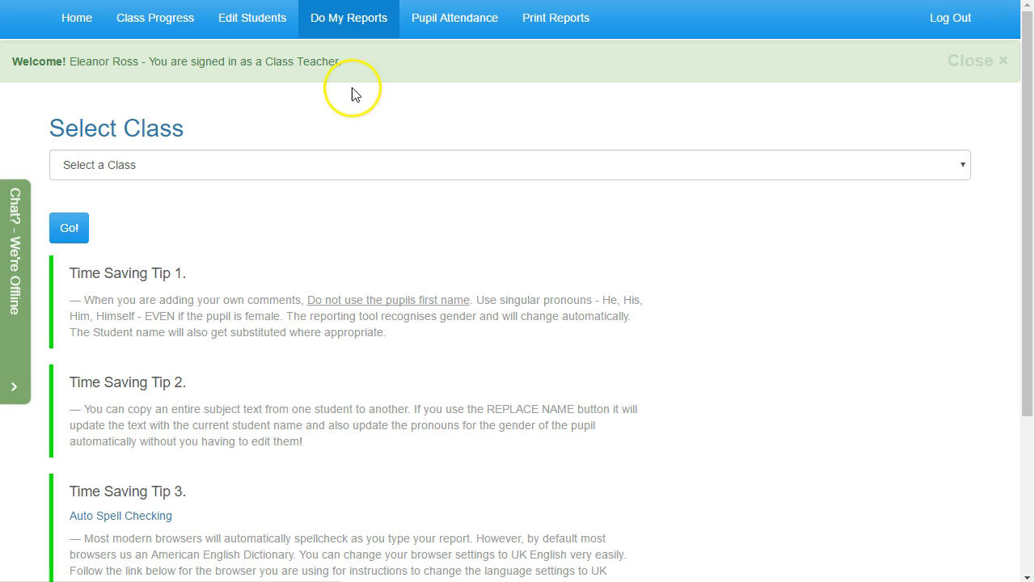
left_click(349, 165)
left_click(343, 204)
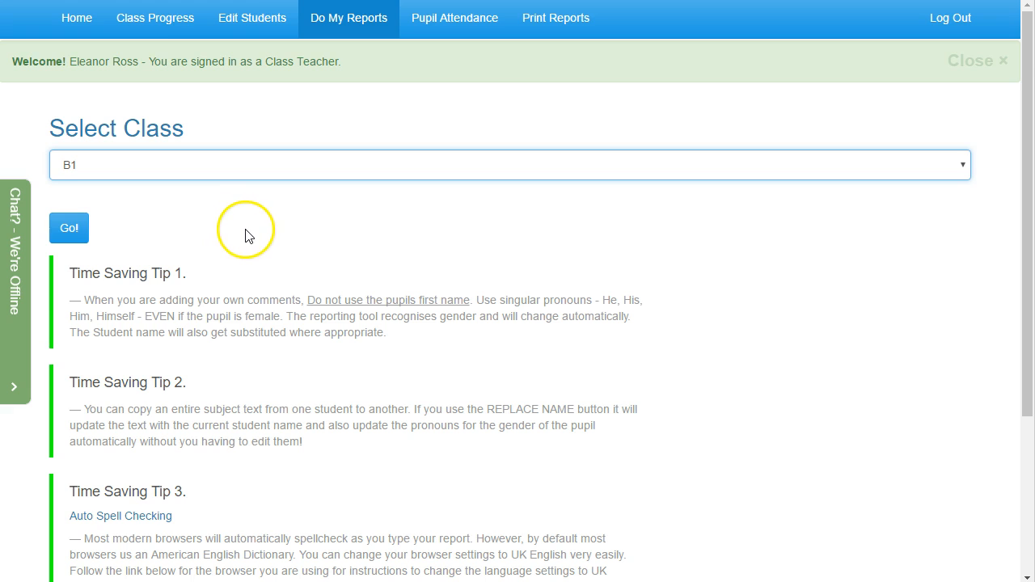
scroll(248, 231, "down", 2)
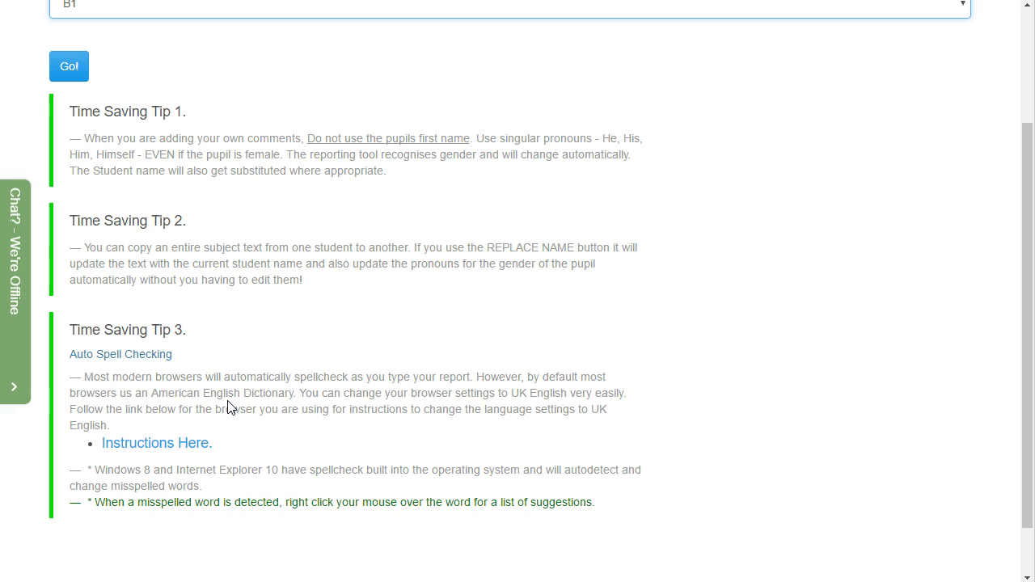
scroll(227, 406, "up", 2)
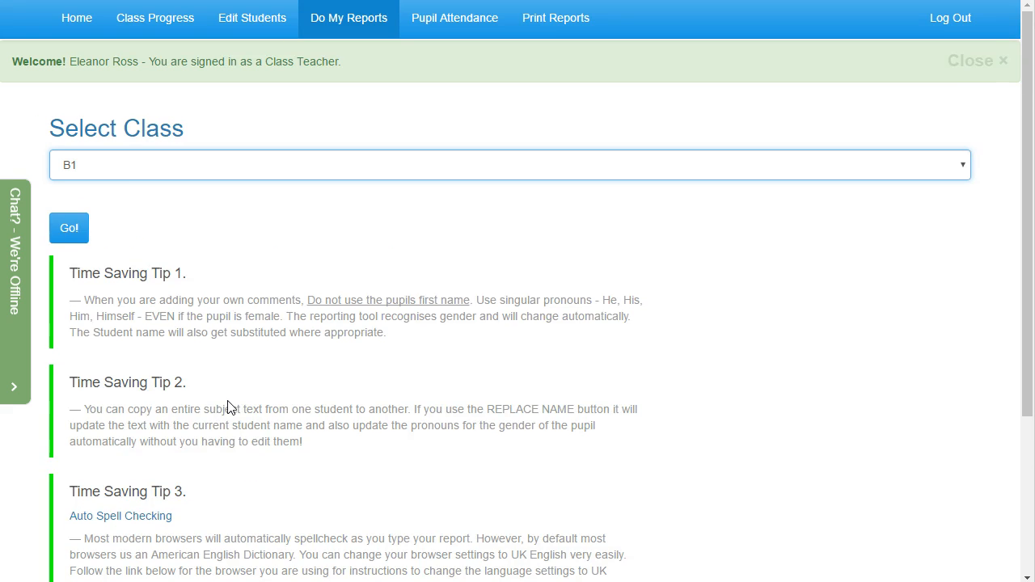
left_click(74, 226)
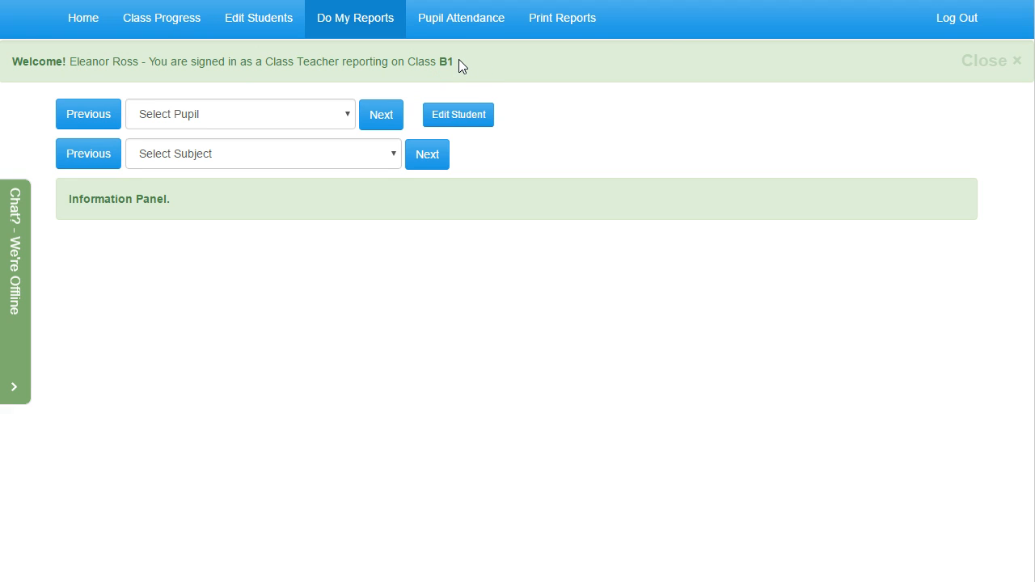
Dismiss the welcome banner and load the General Comments report of the first pupil in the list
left_click(287, 155)
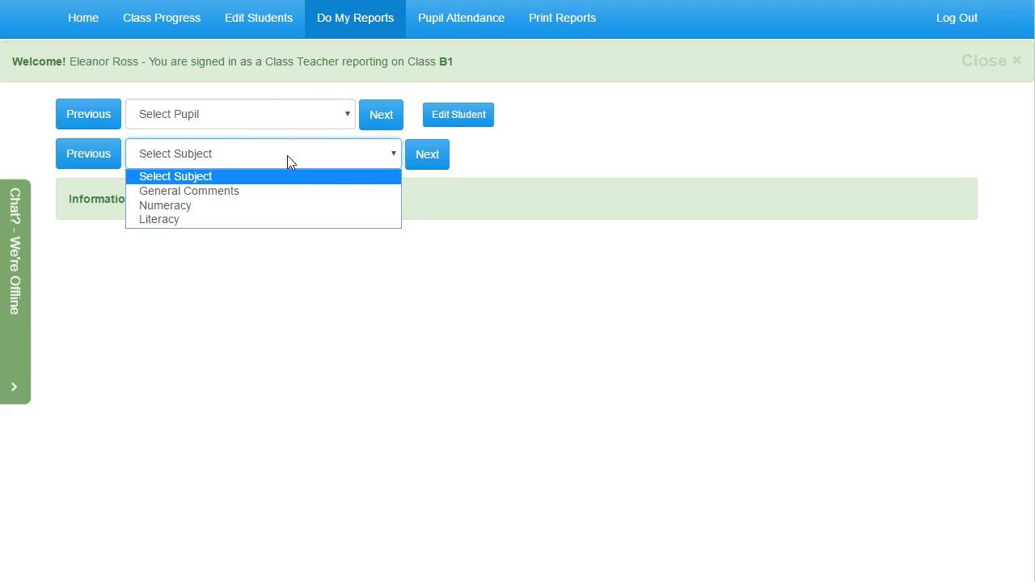
left_click(490, 154)
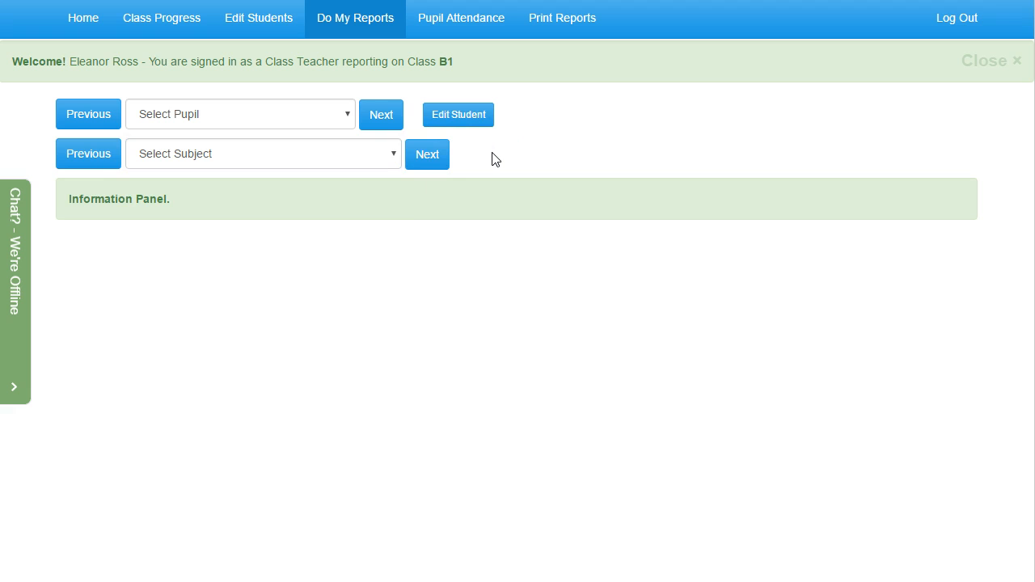
left_click(984, 64)
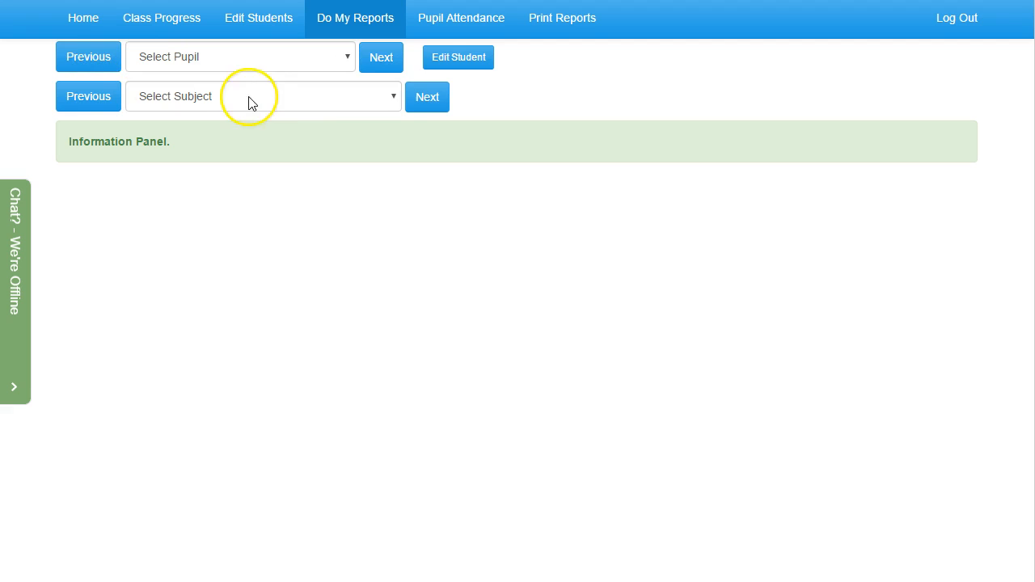
left_click(278, 53)
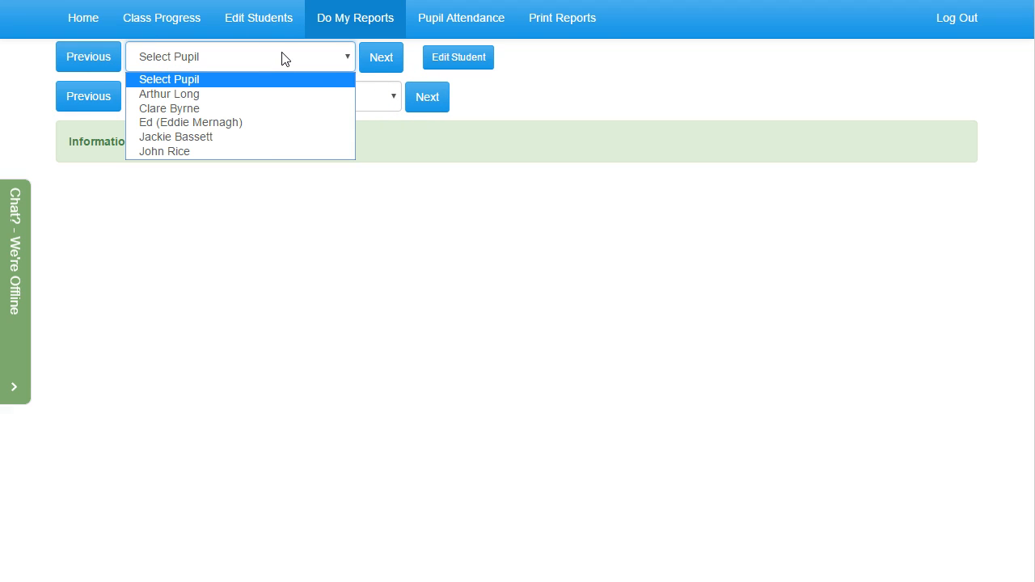
left_click(482, 93)
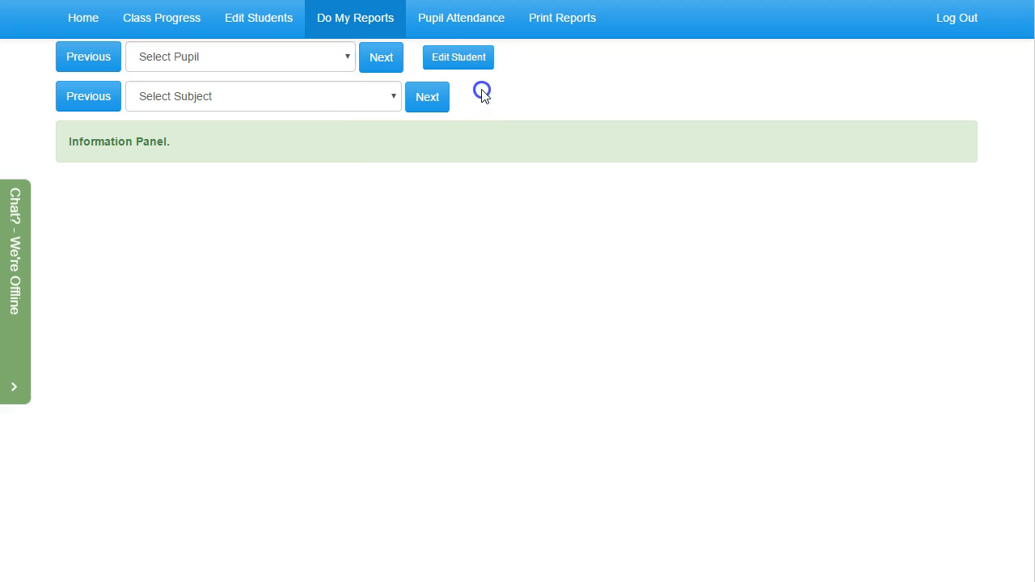
left_click(383, 70)
left_click(419, 101)
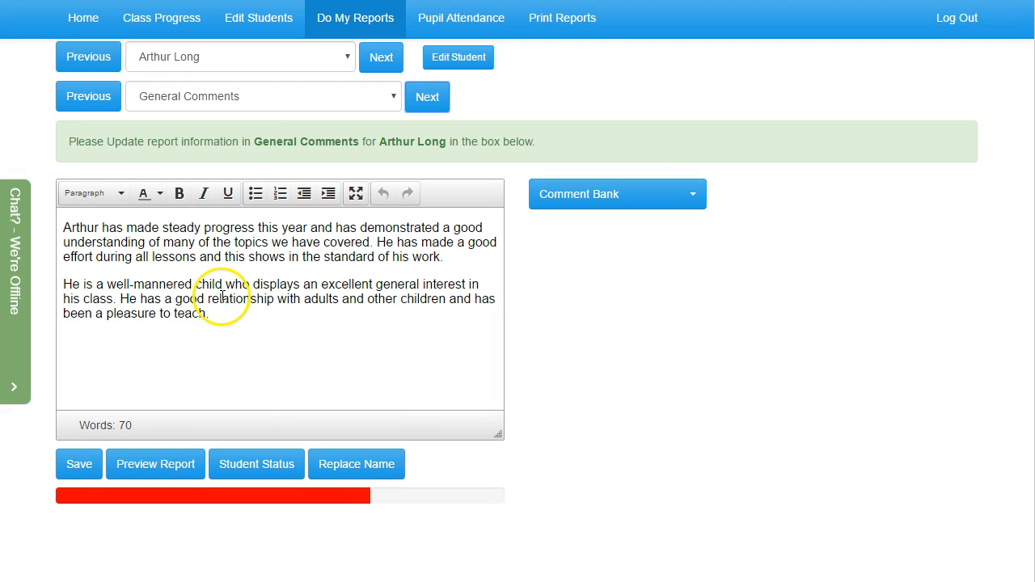
Add "ddd" at the end of the pupil's general comments and replace it with Grammarly's suggestion "did"
left_click(244, 317)
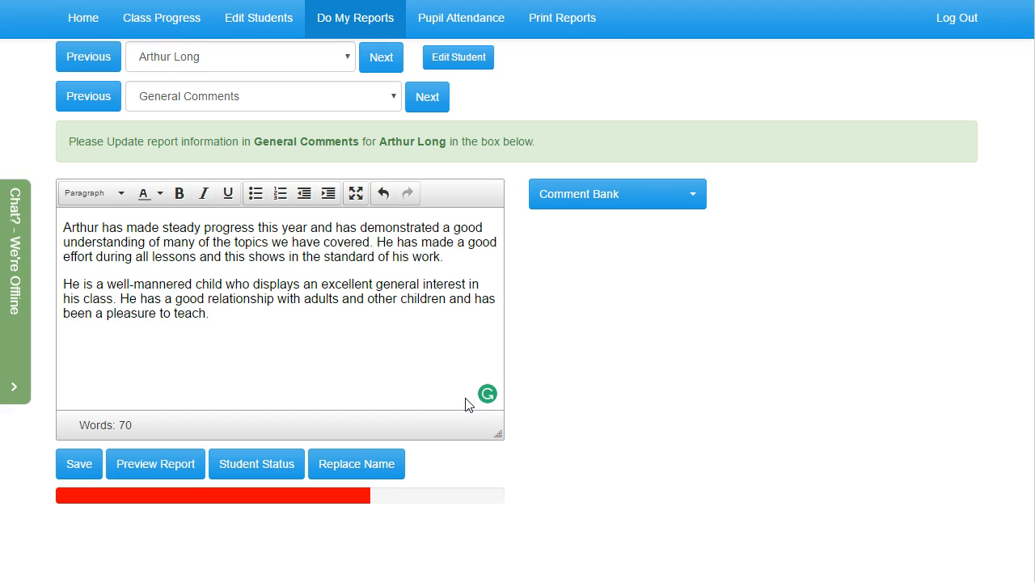
type("ddd")
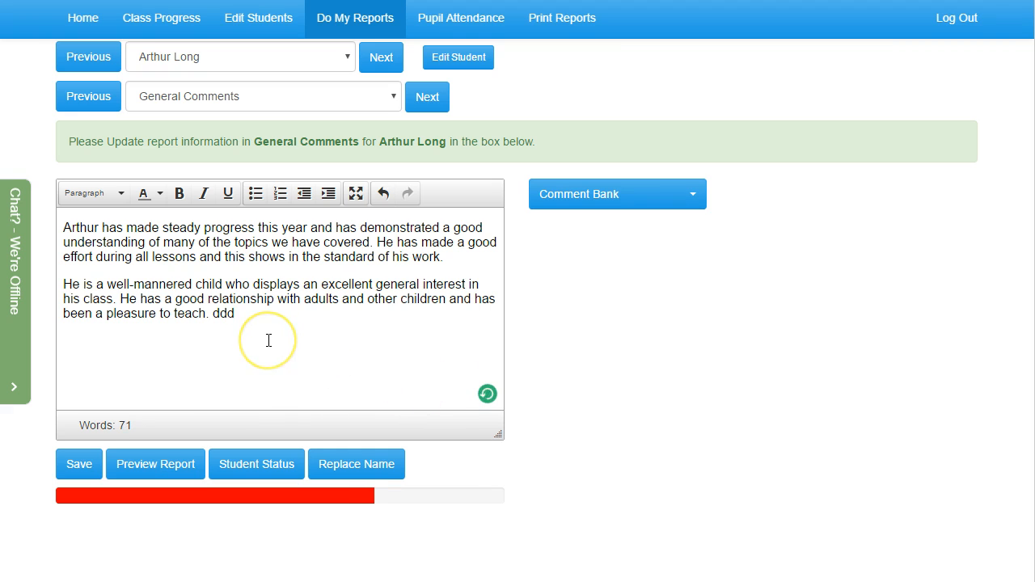
mouse_move(223, 316)
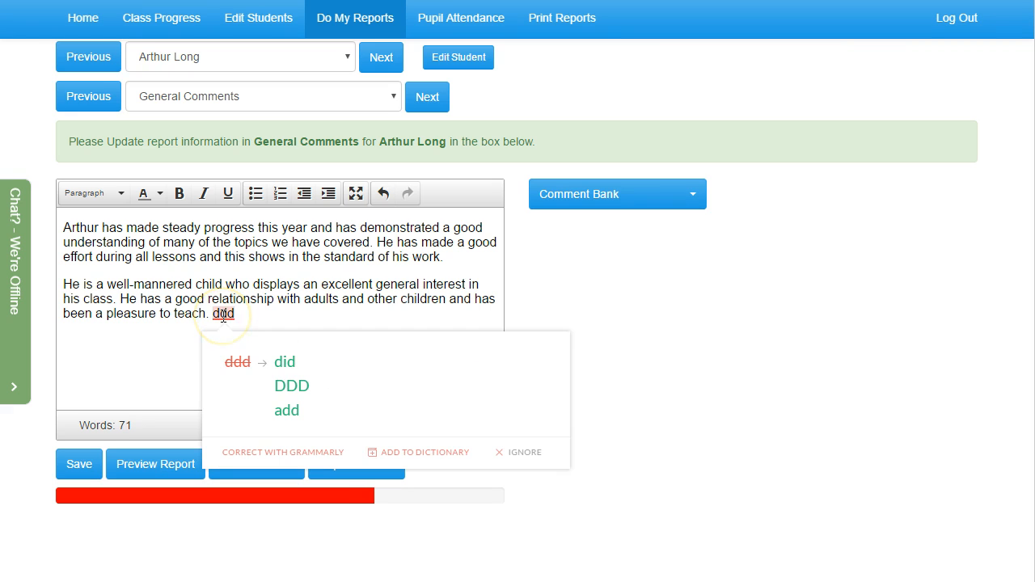
left_click(281, 362)
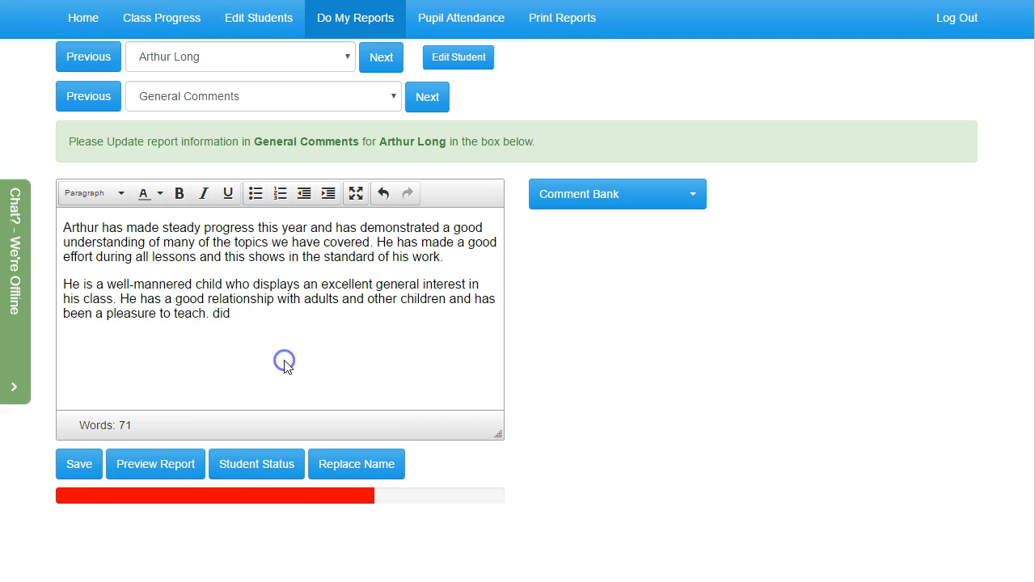
Delete the stray word "did" from the end of the pupil's general comments
triple_click(268, 321)
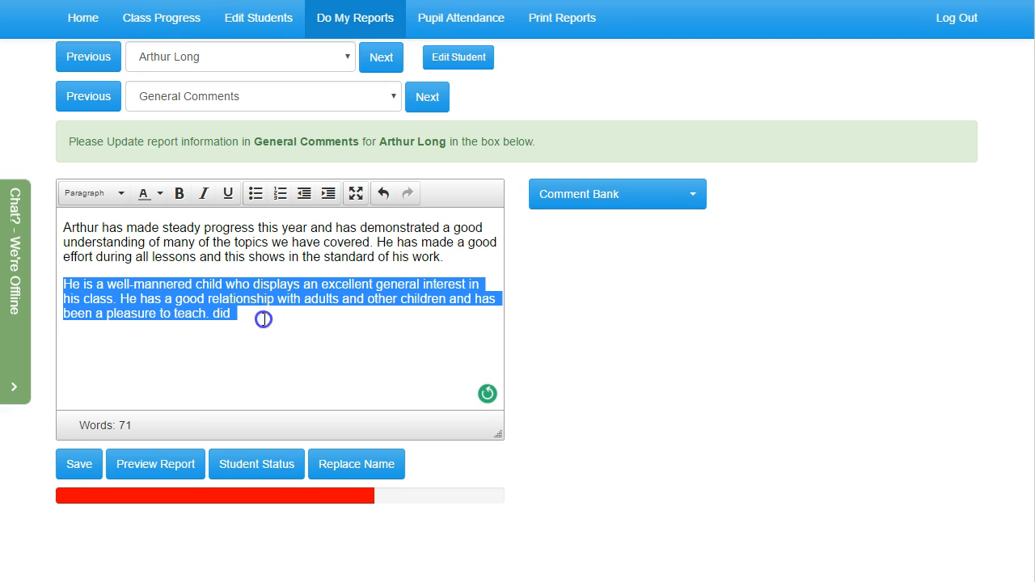
left_click(268, 321)
key("BackSpace")
key("BackSpace")
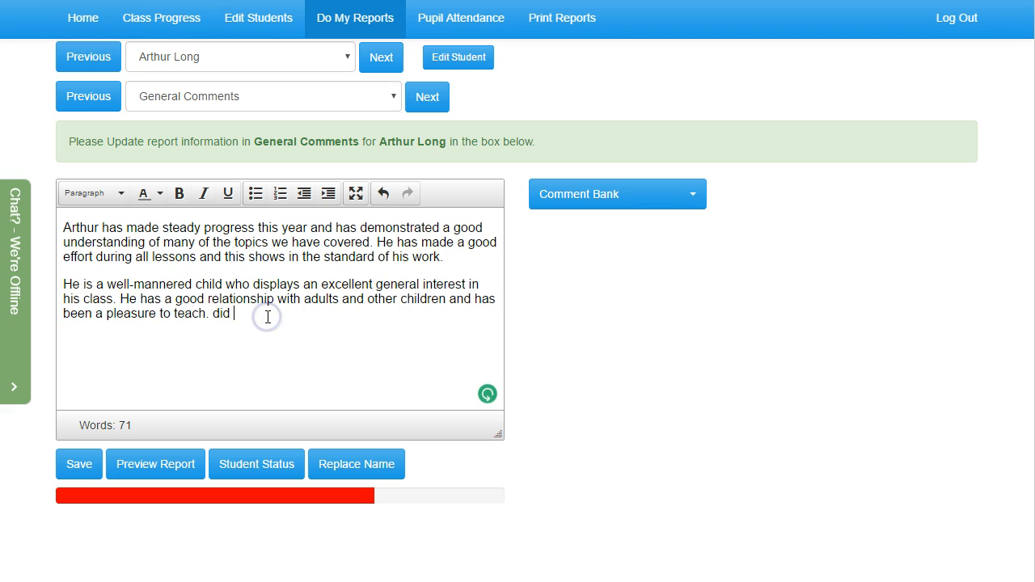
key("BackSpace")
key("BackSpace")
key("BackSpace")
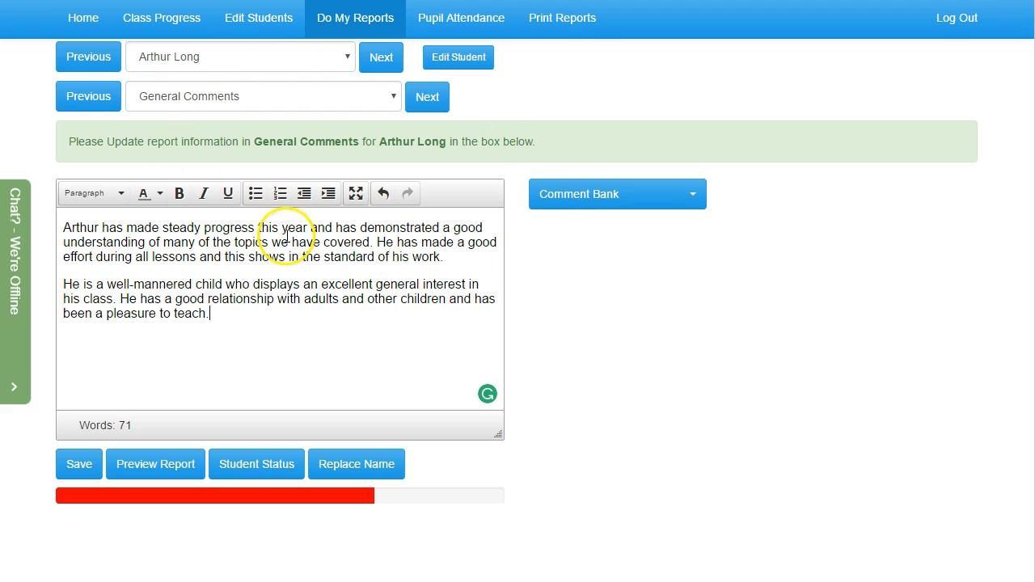
Switch the comment editor to full screen and back to normal size, twice
left_click(354, 205)
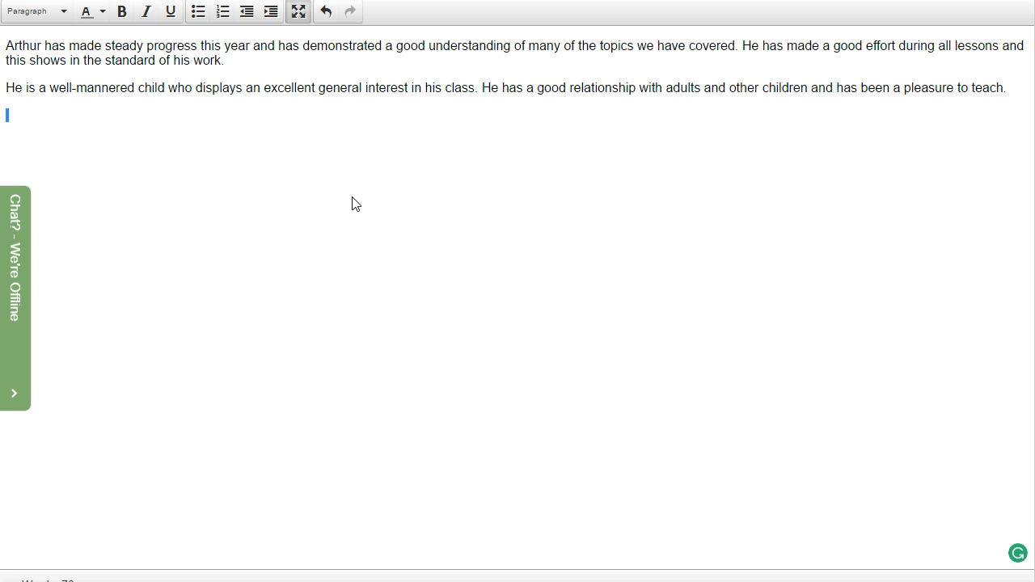
left_click(298, 11)
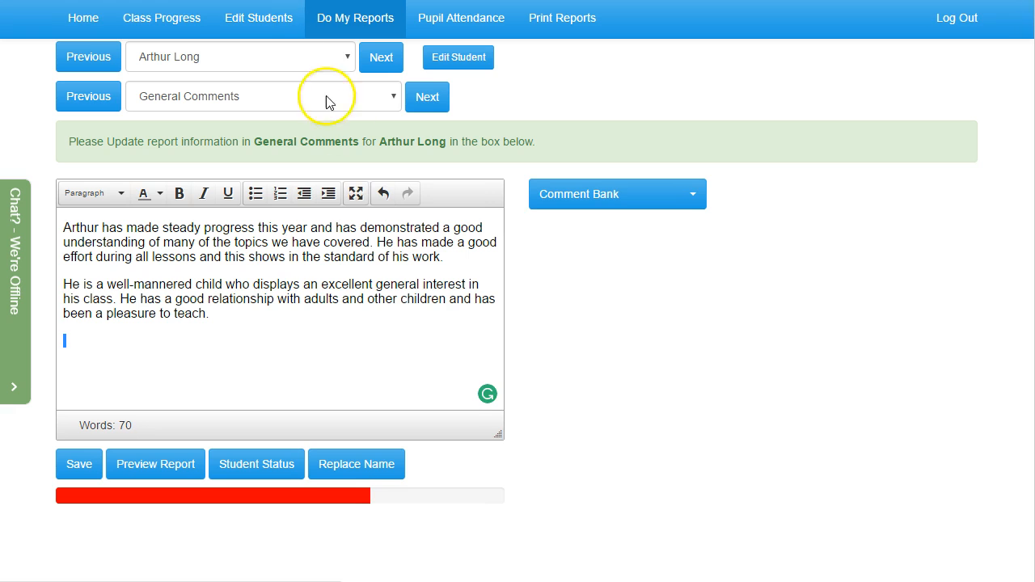
left_click(355, 196)
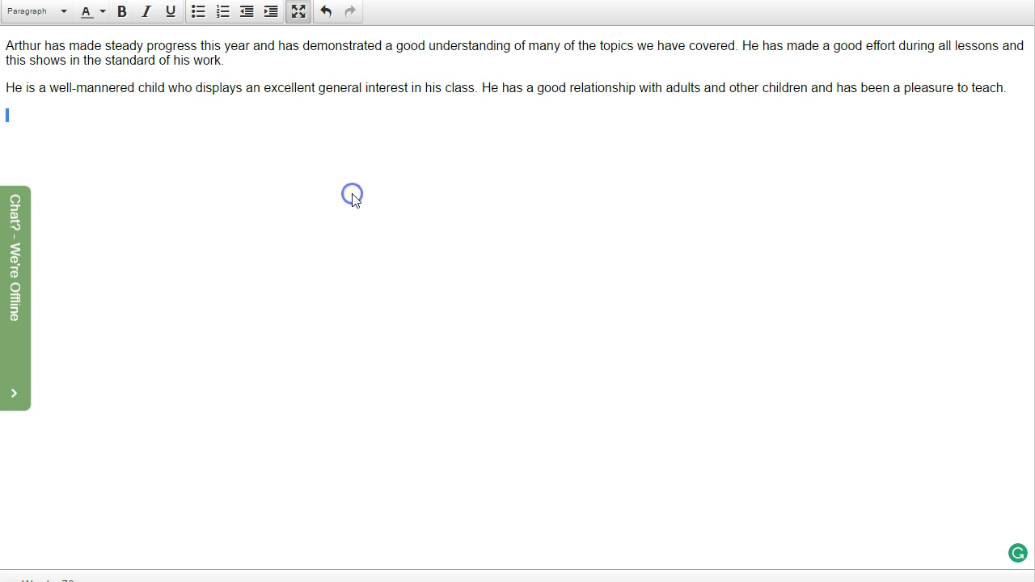
left_click(298, 14)
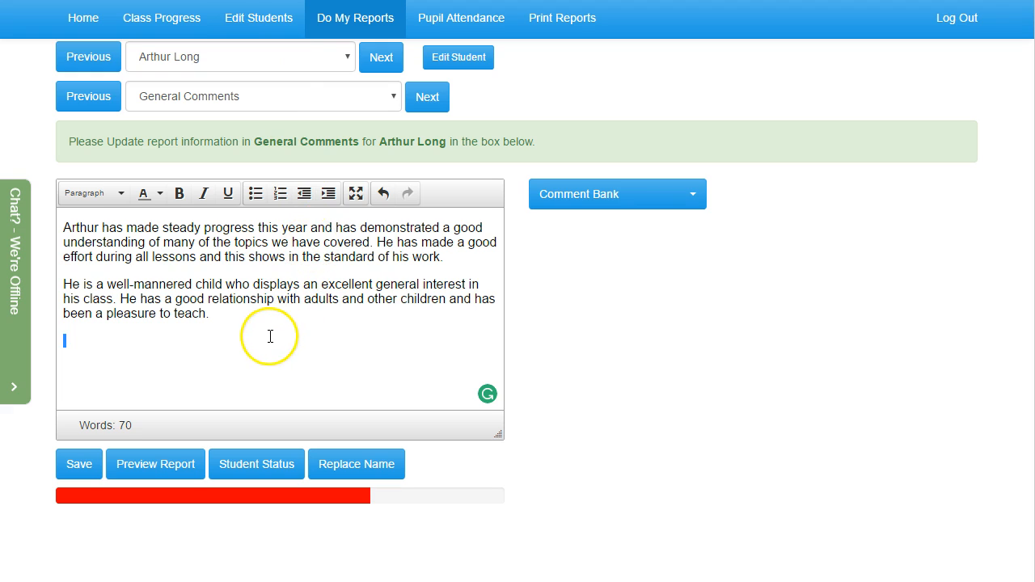
Move on to the same pupil's Numeracy report
left_click(422, 101)
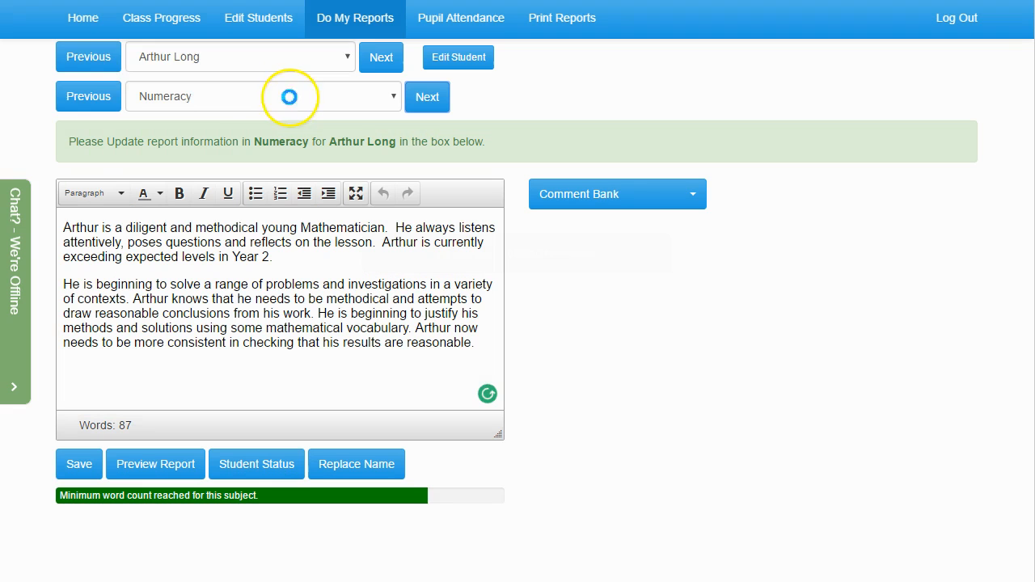
Return to the pupil's General Comments report and save it
left_click(96, 95)
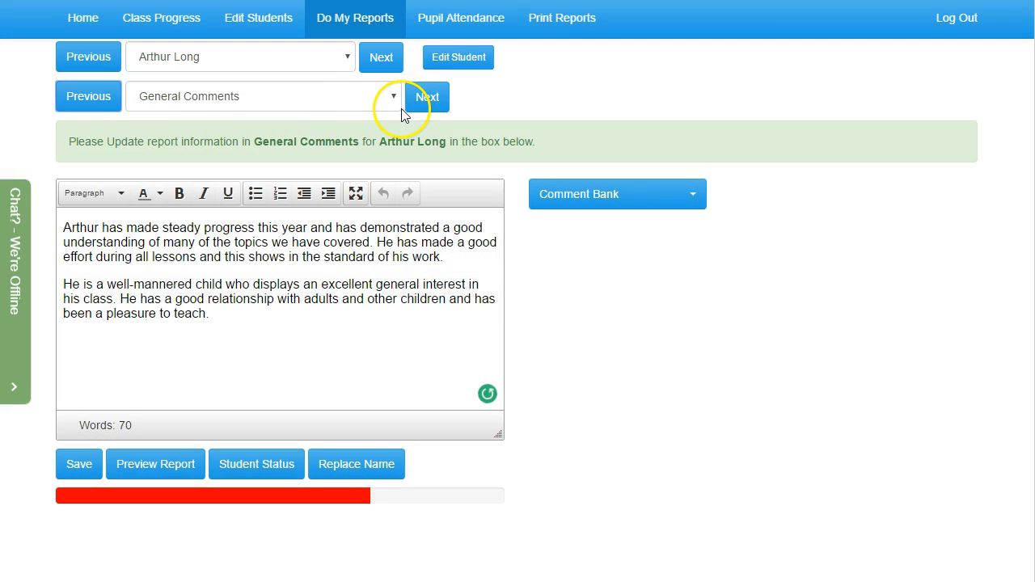
left_click(288, 318)
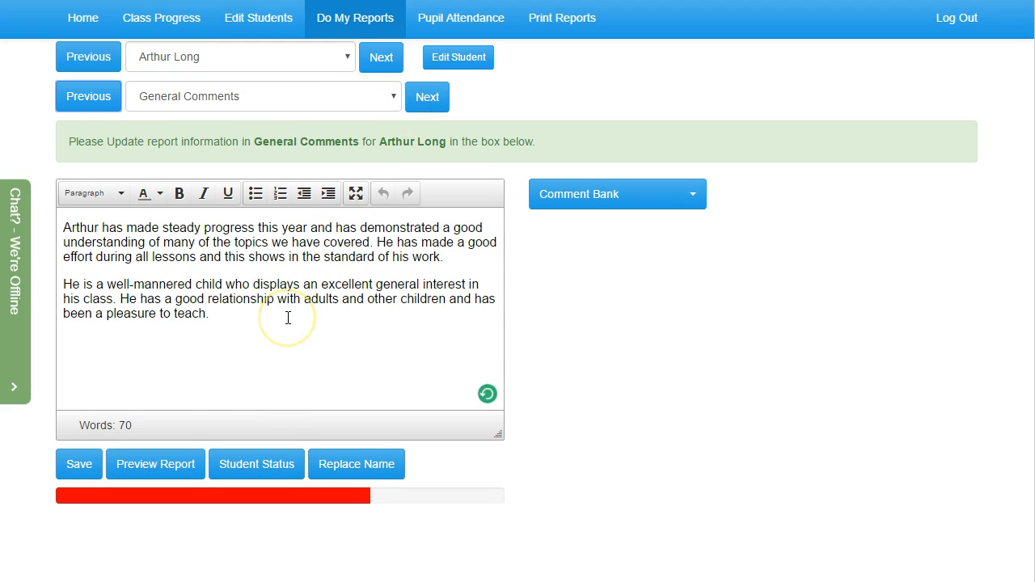
left_click(82, 466)
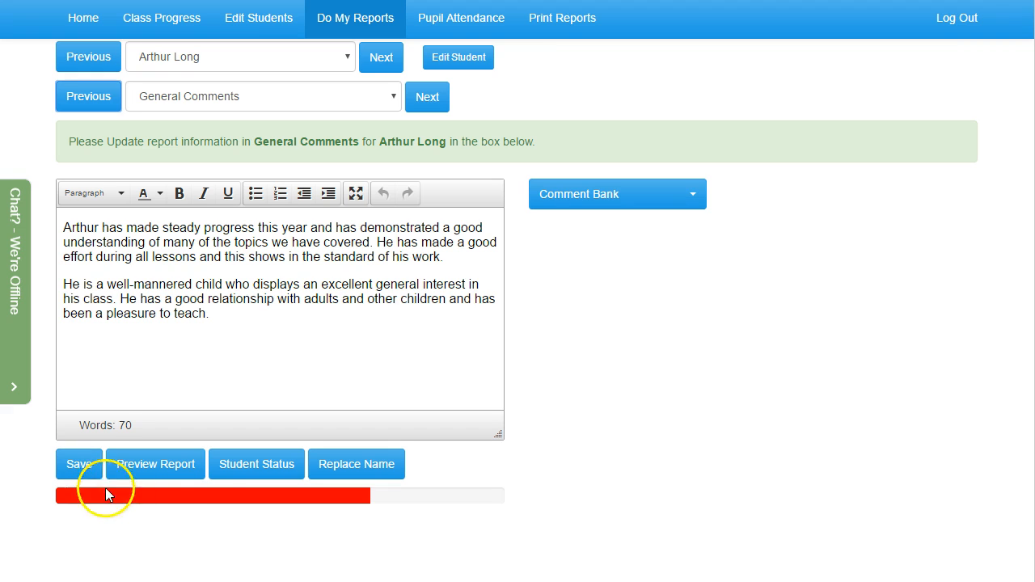
Preview the pupil's full school report through to the Literacy section and close the preview
left_click(156, 464)
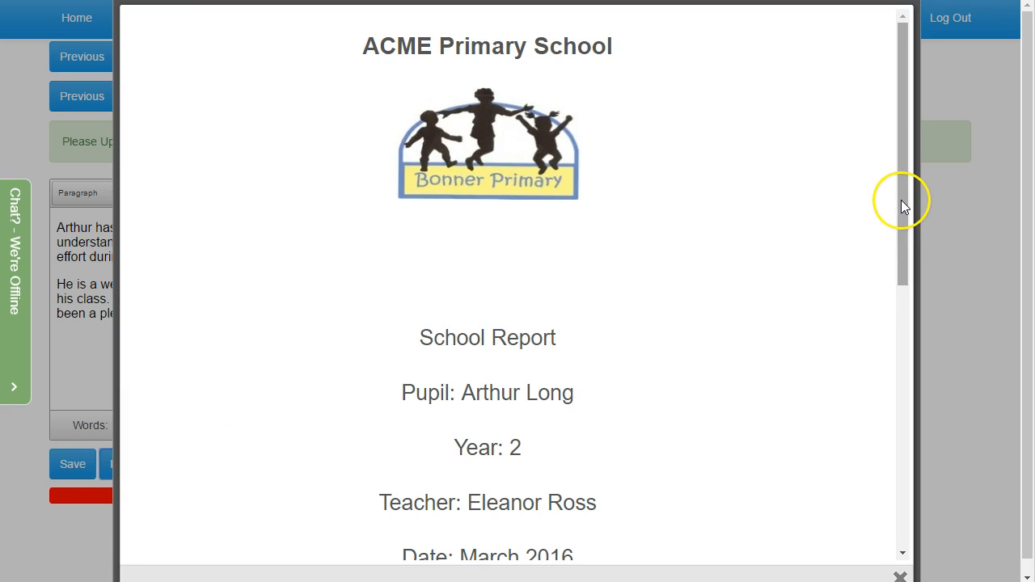
left_click_drag(899, 206, 891, 480)
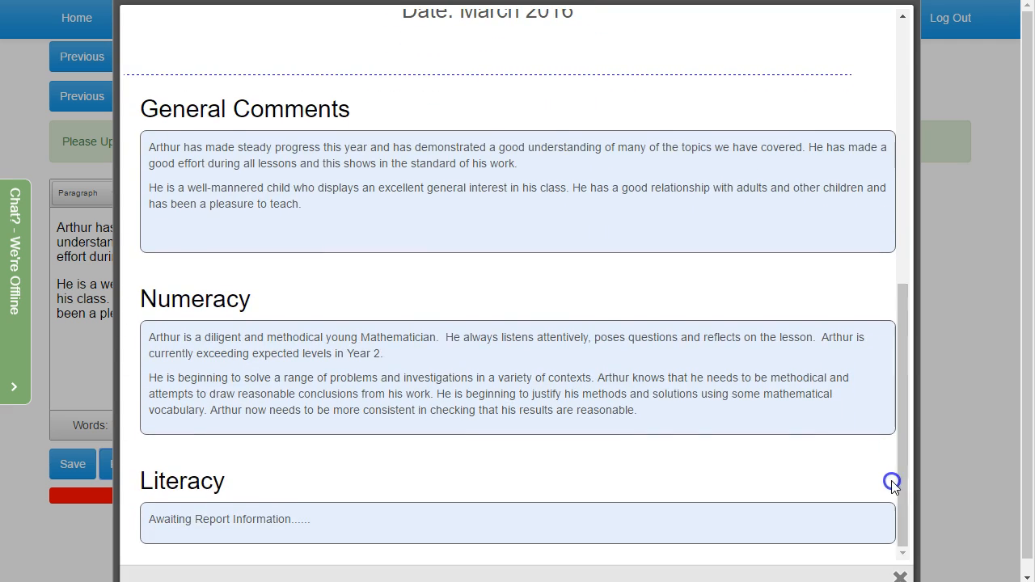
left_click(899, 577)
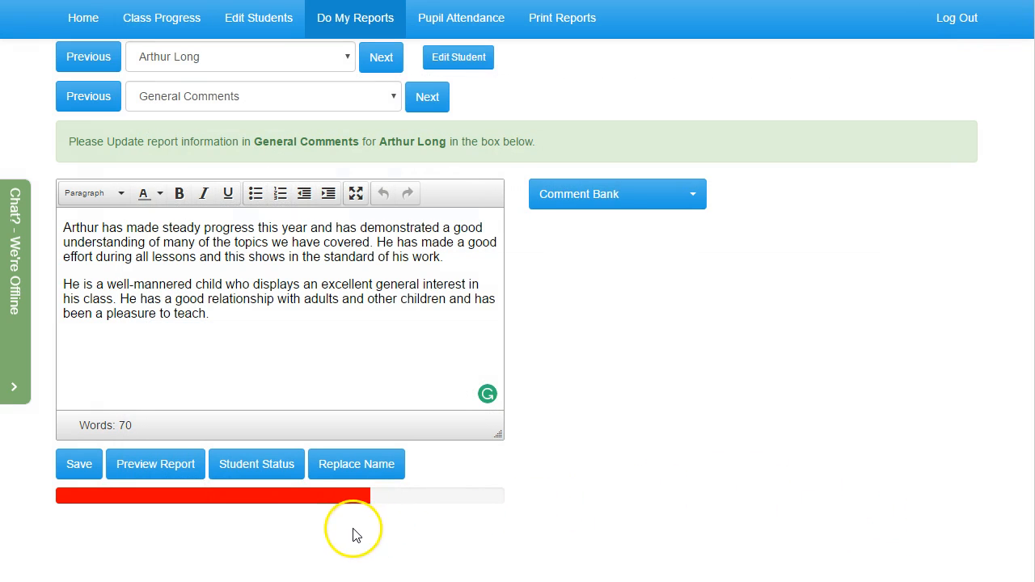
Check the pupil's report status for data entered and word count in each subject, and close it
left_click(281, 473)
left_click(649, 359)
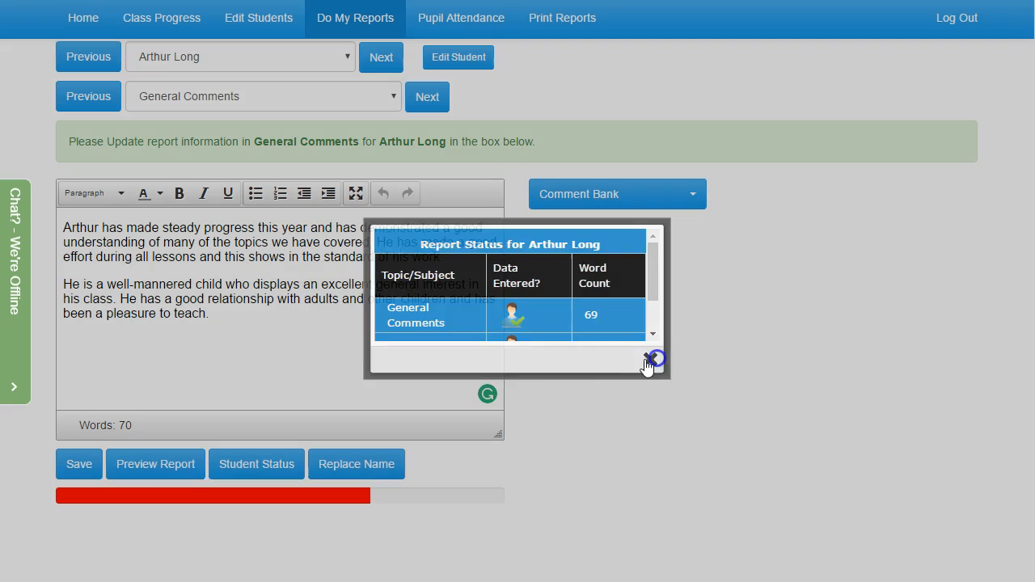
left_click(275, 463)
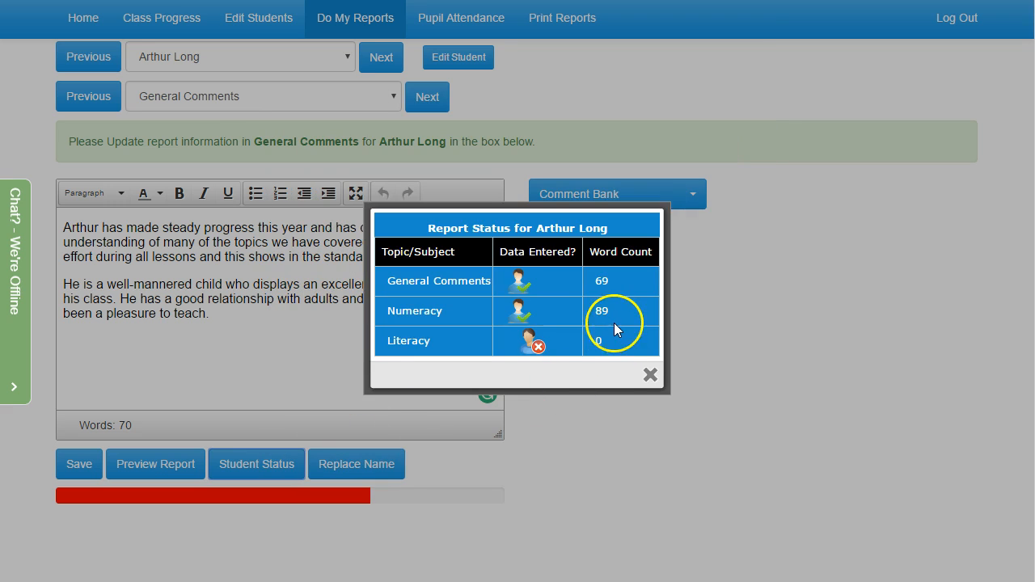
left_click(612, 312)
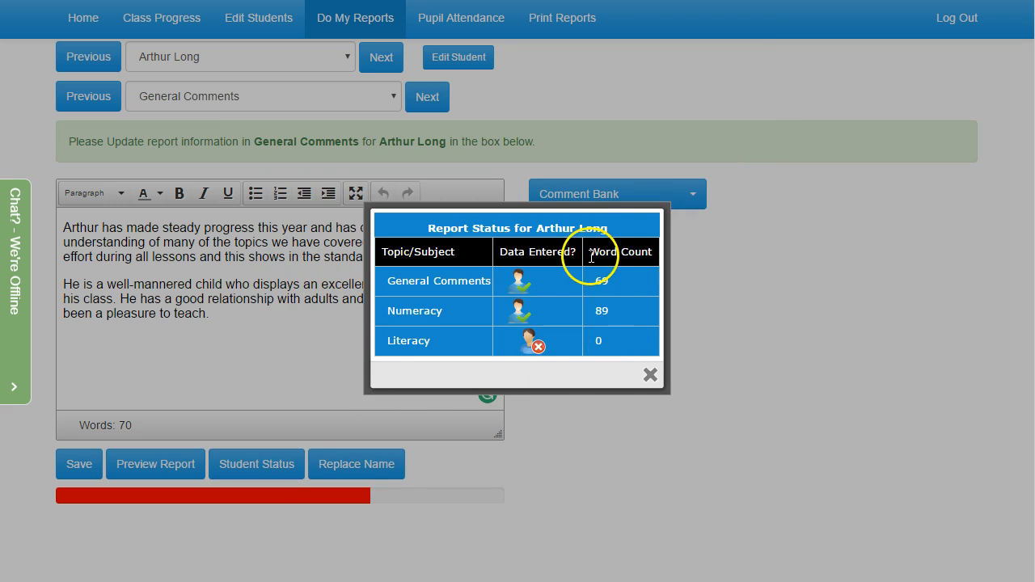
left_click(649, 377)
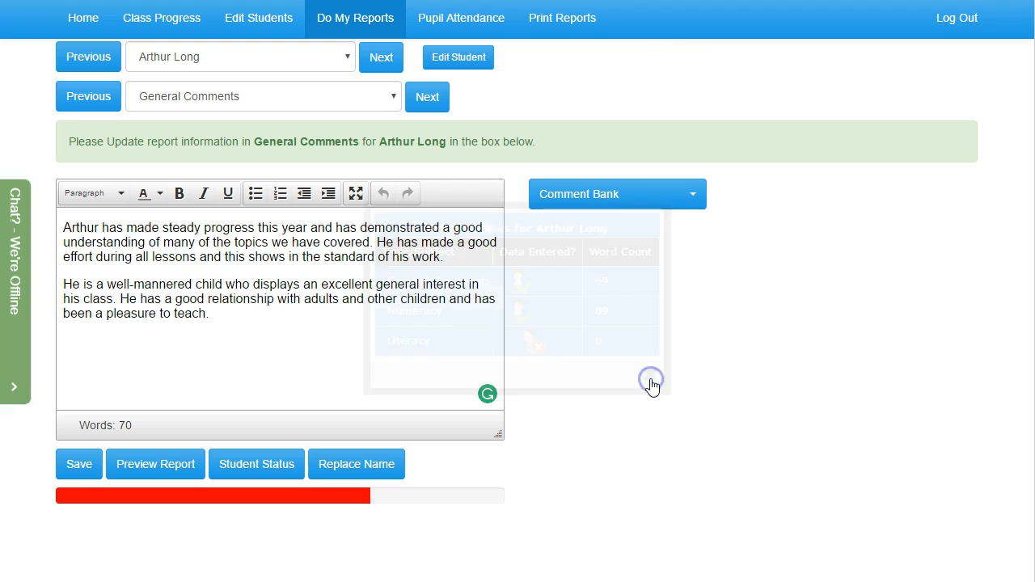
Copy the entire comment text from the same pupil's Numeracy report
left_click(420, 98)
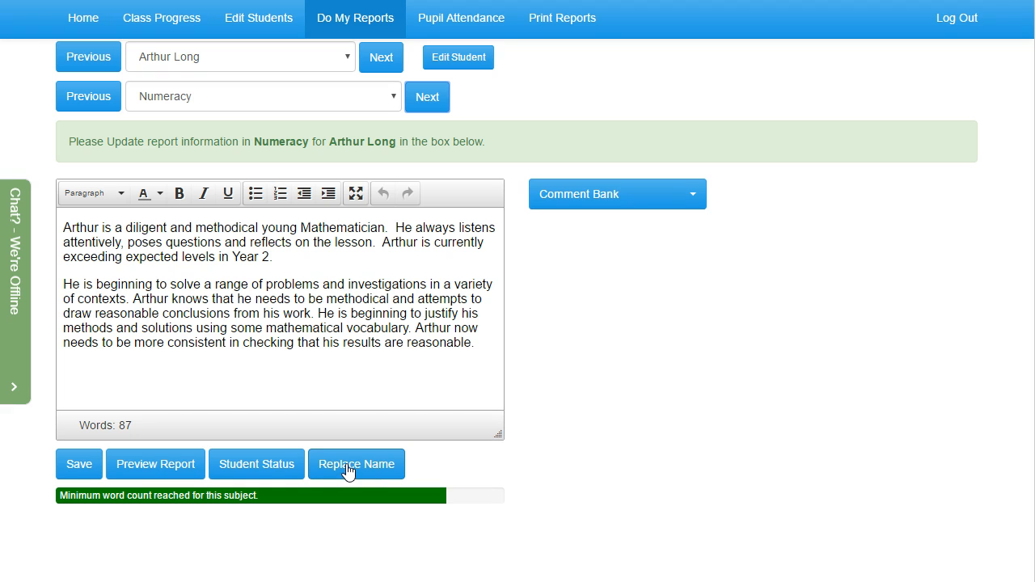
left_click_drag(475, 343, 97, 238)
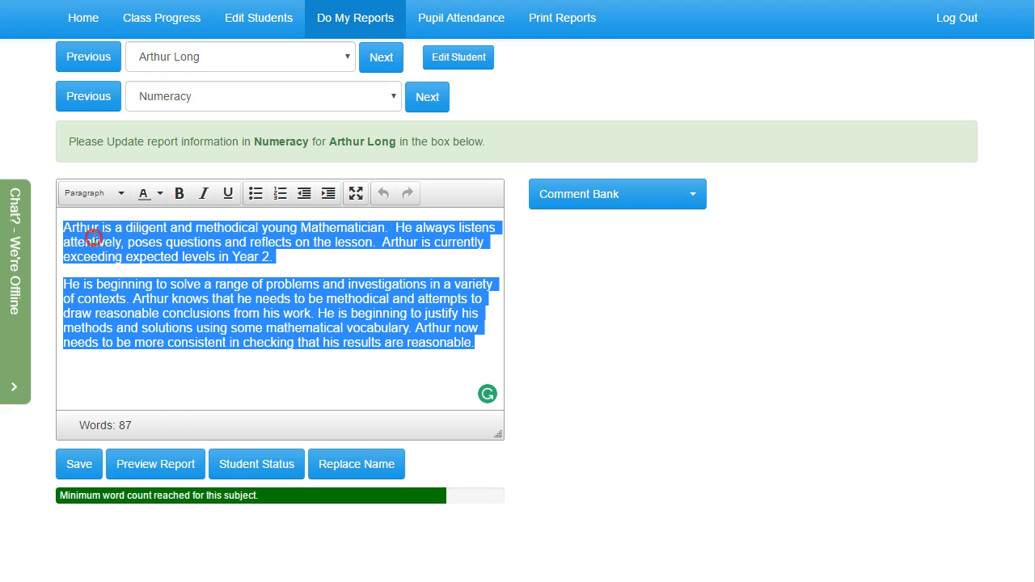
right_click(93, 237)
left_click(114, 268)
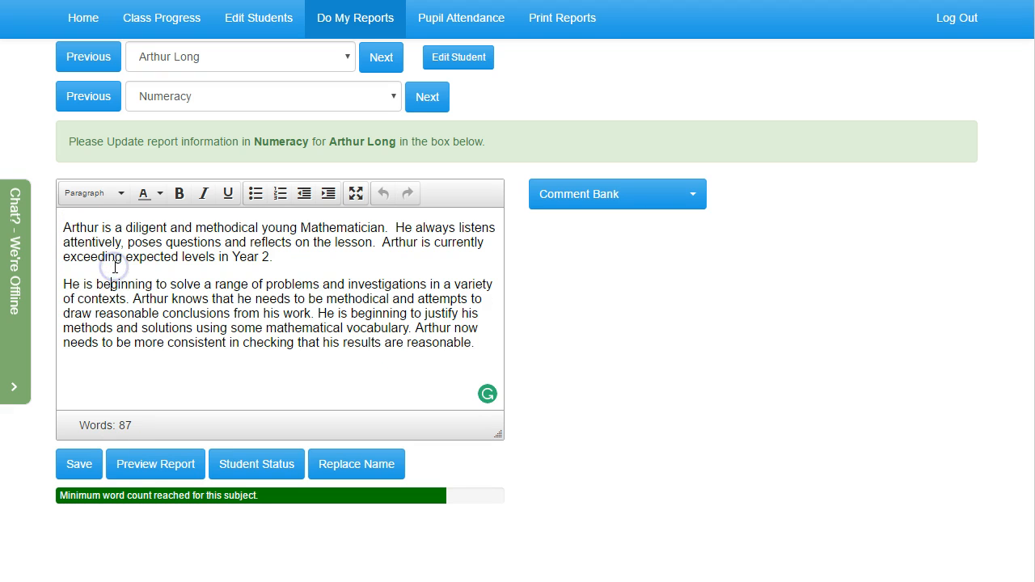
Go to the next pupil's Numeracy report and paste the copied comment into the empty editor
left_click(381, 64)
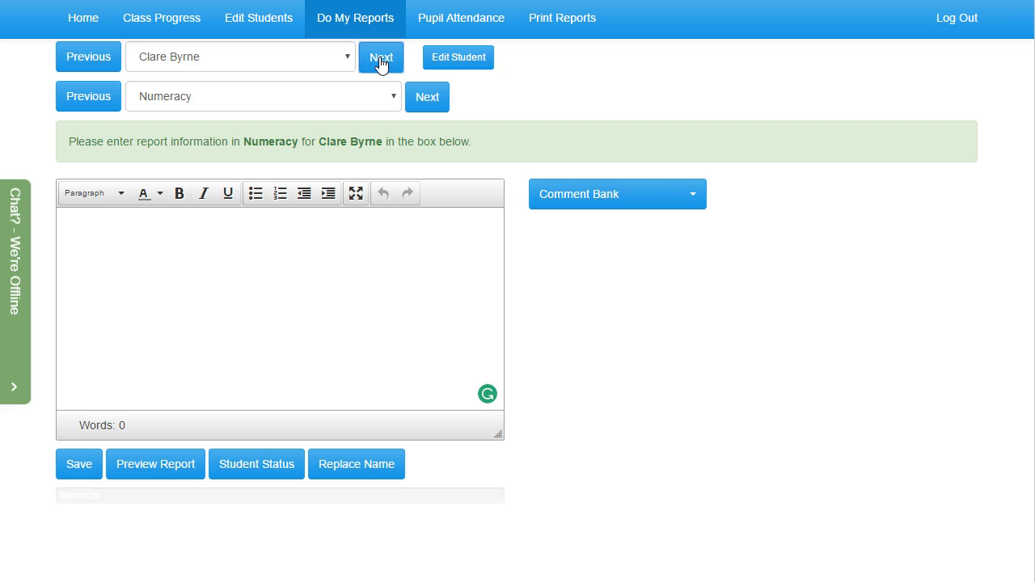
left_click(245, 232)
right_click(244, 232)
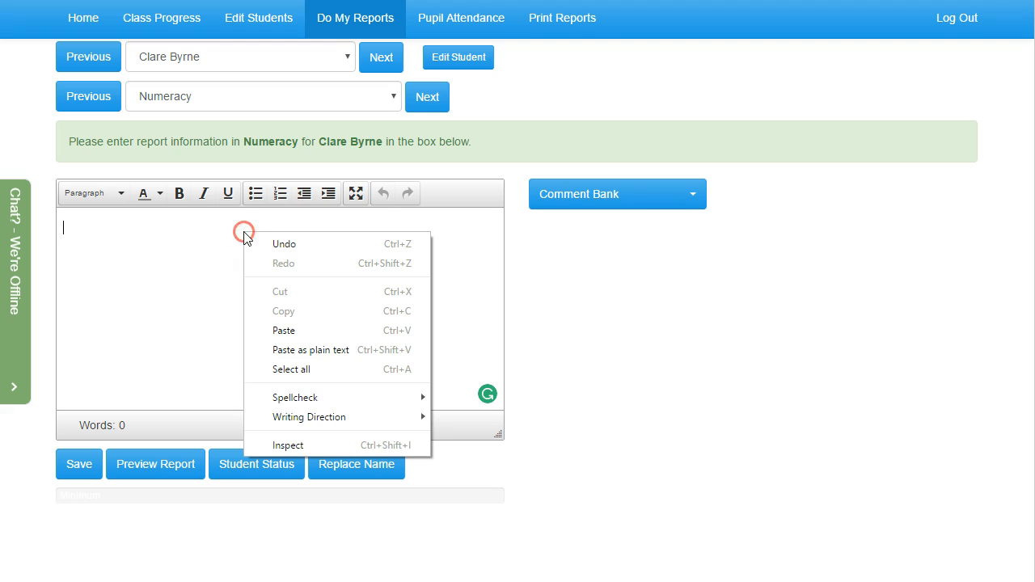
left_click(279, 331)
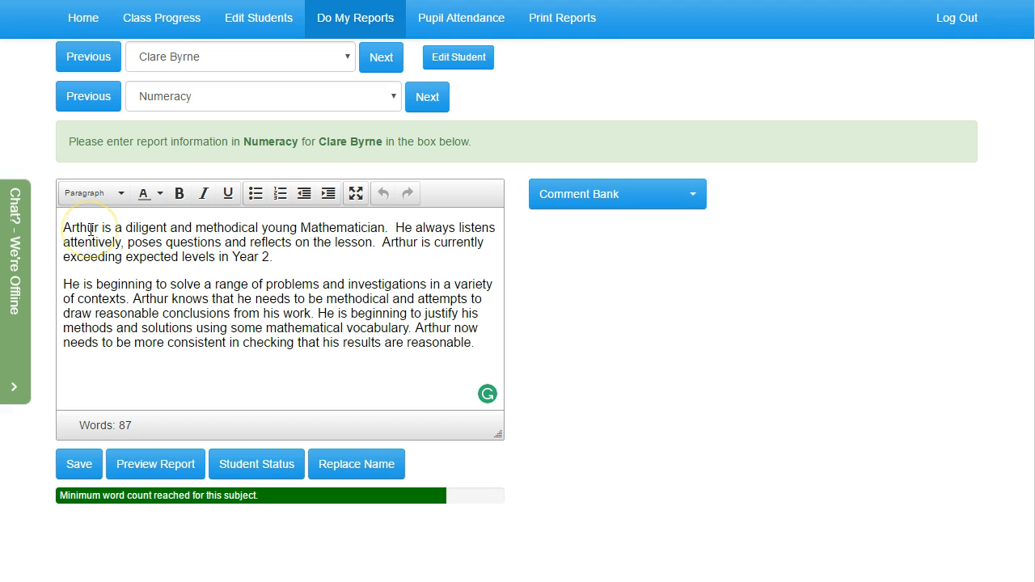
Replace the previous pupil's first name in the pasted Numeracy comment with the current pupil's using Replace Name
left_click(343, 474)
left_click(176, 500)
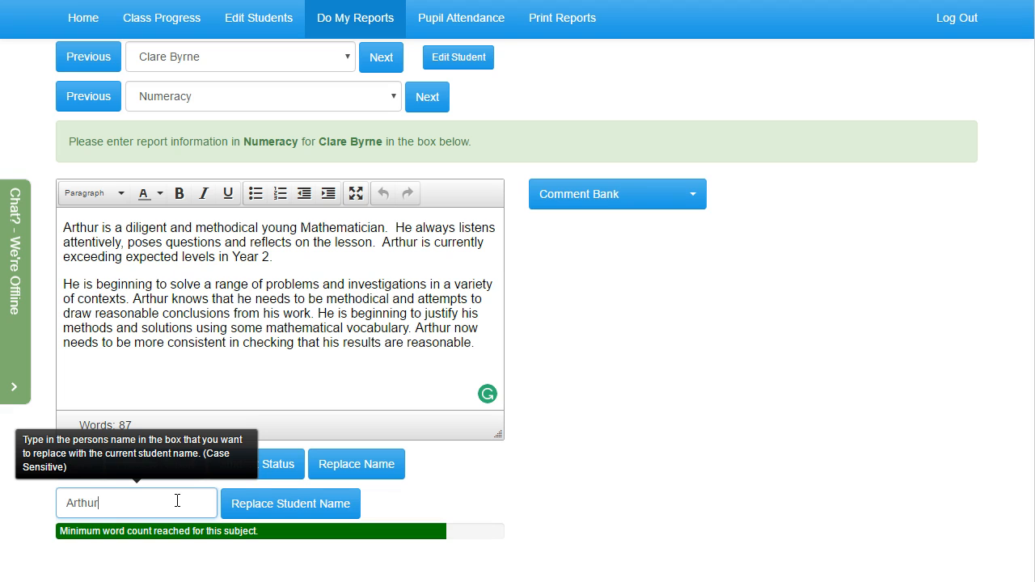
left_click(292, 506)
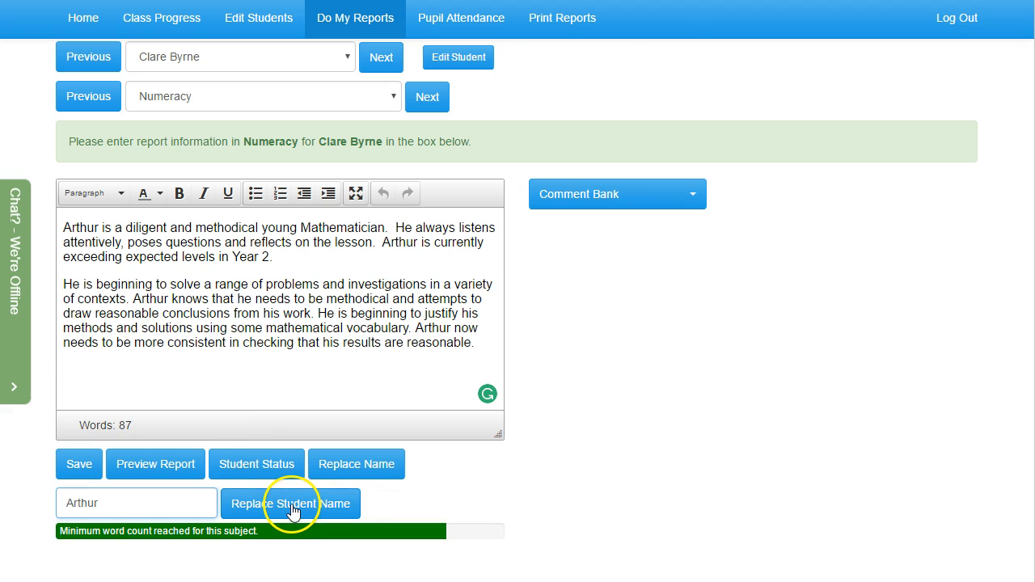
left_click(635, 89)
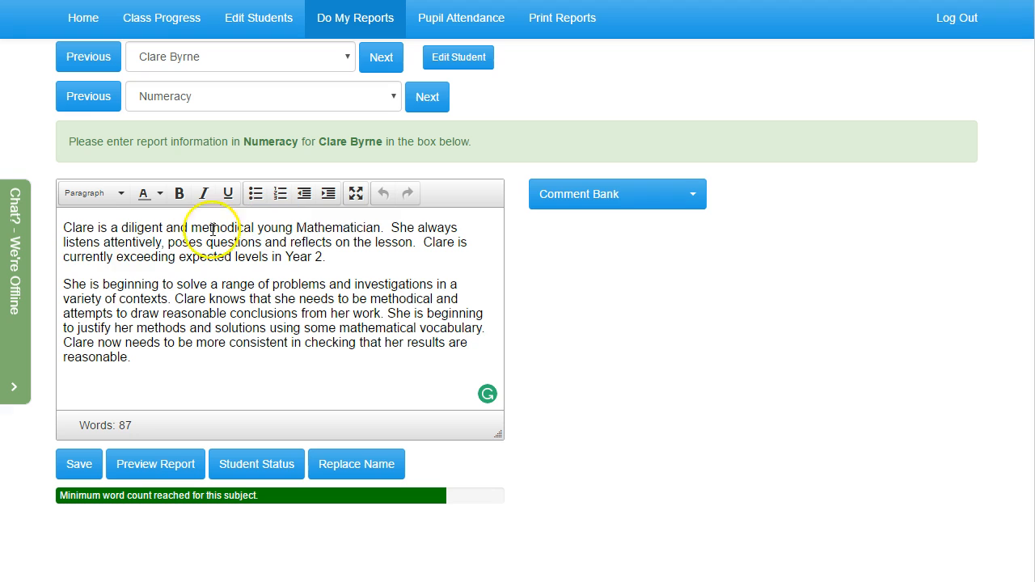
left_click(79, 344)
left_click(78, 285)
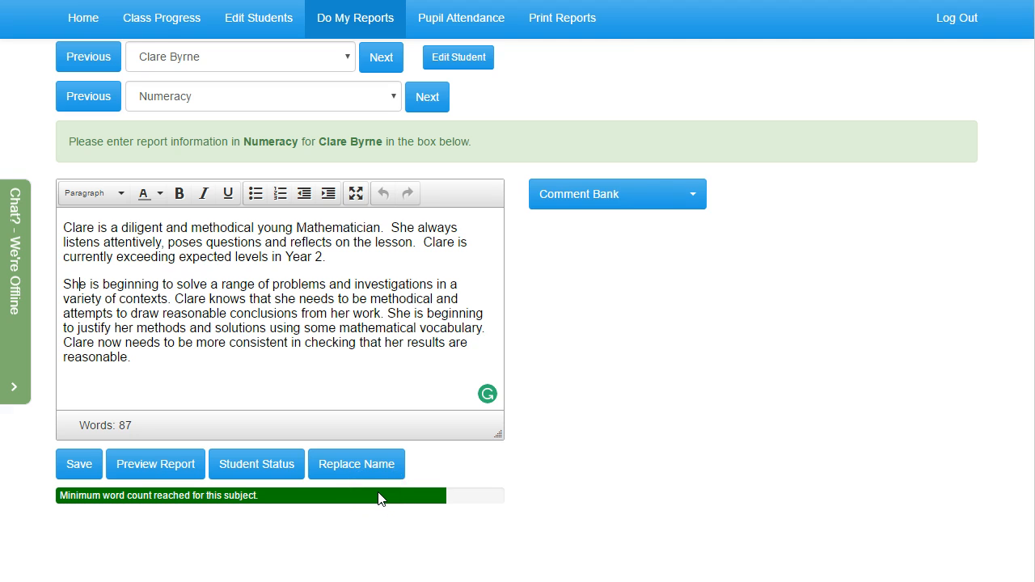
Delete the second paragraph of the Numeracy comment and undo the deletion
left_click_drag(132, 358, 49, 291)
key("BackSpace")
key("BackSpace")
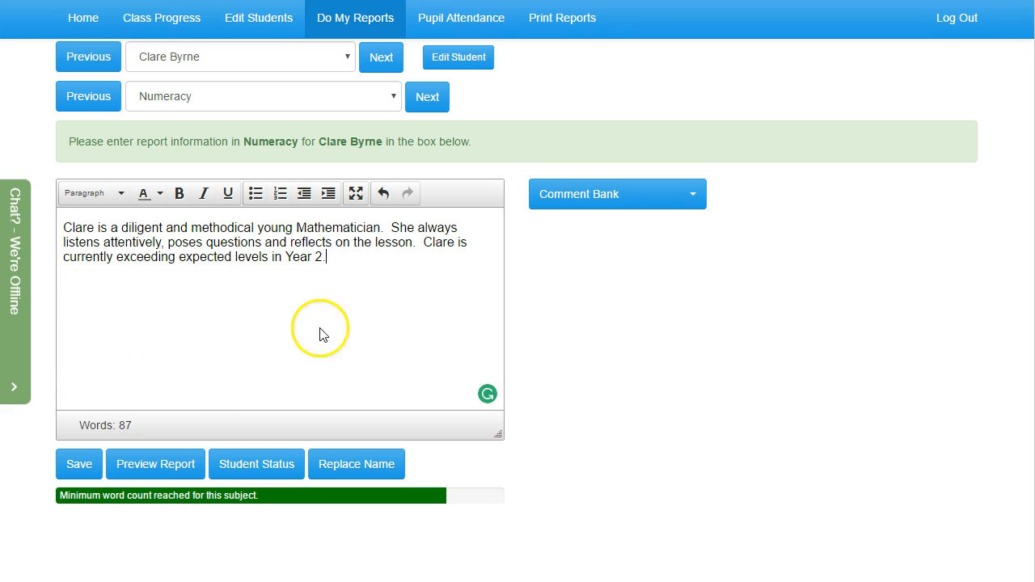
left_click(383, 194)
left_click(289, 364)
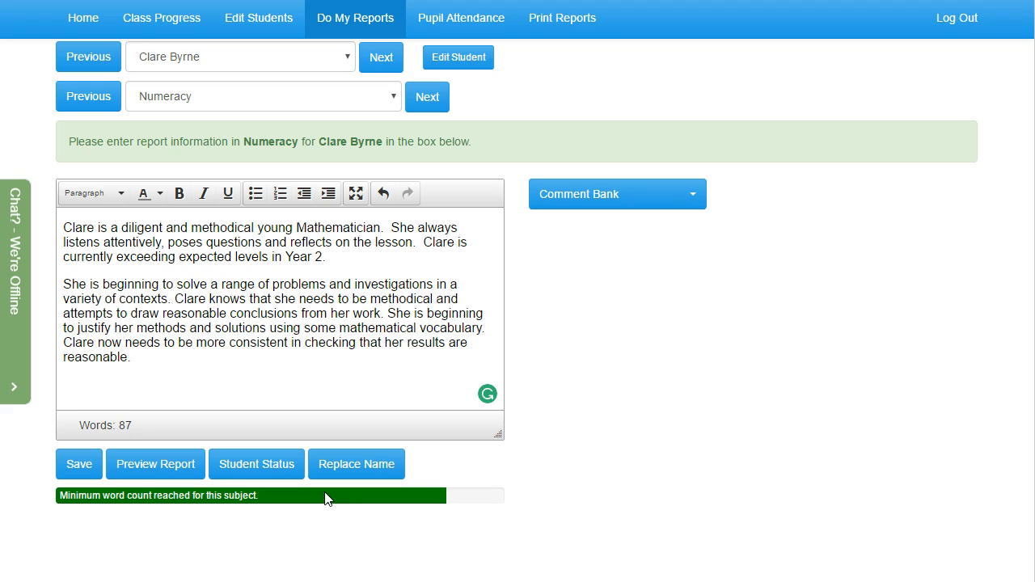
Show the Numeracy comment bank's General comments rated Weak
left_click(578, 198)
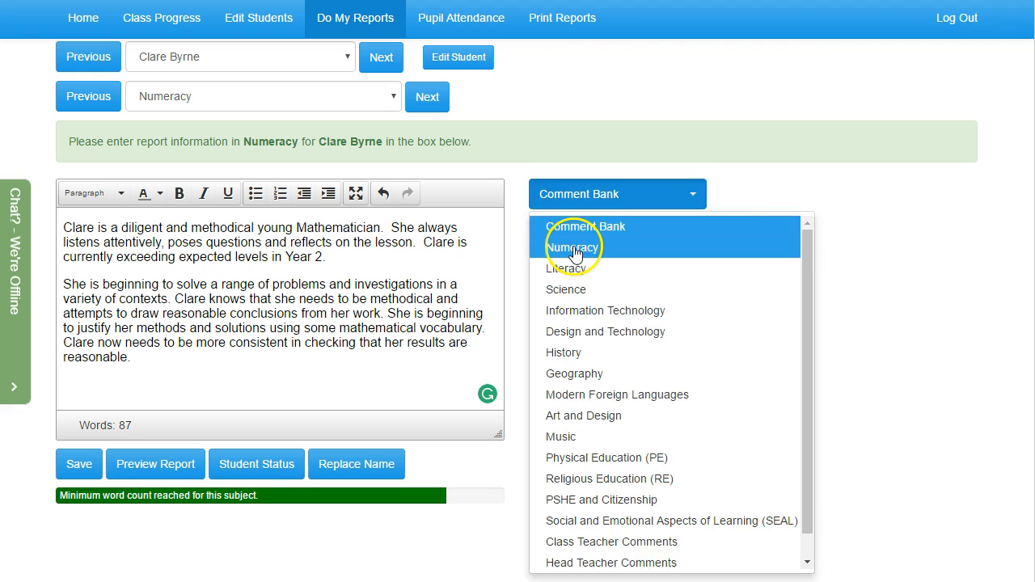
left_click(576, 254)
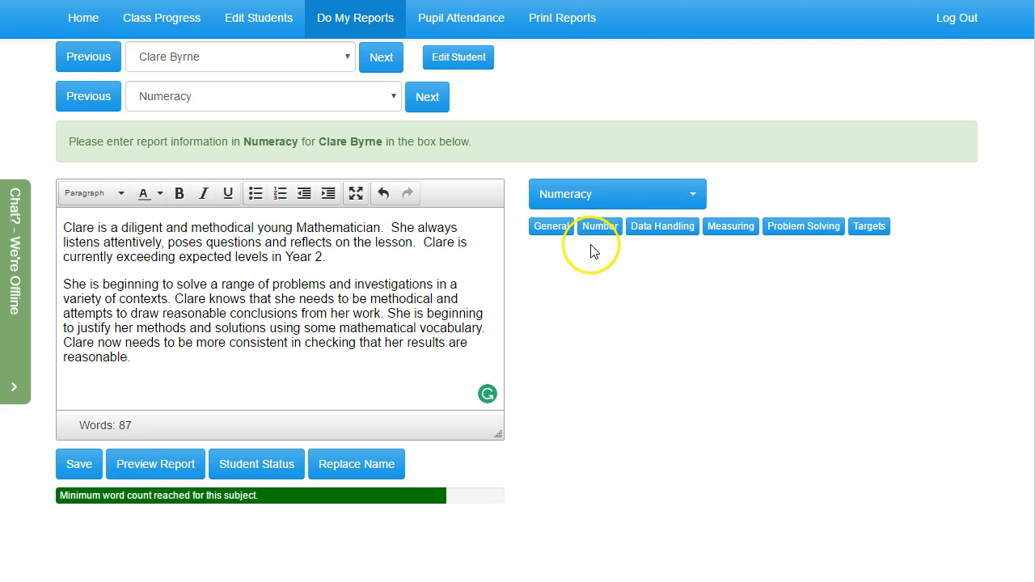
left_click(566, 229)
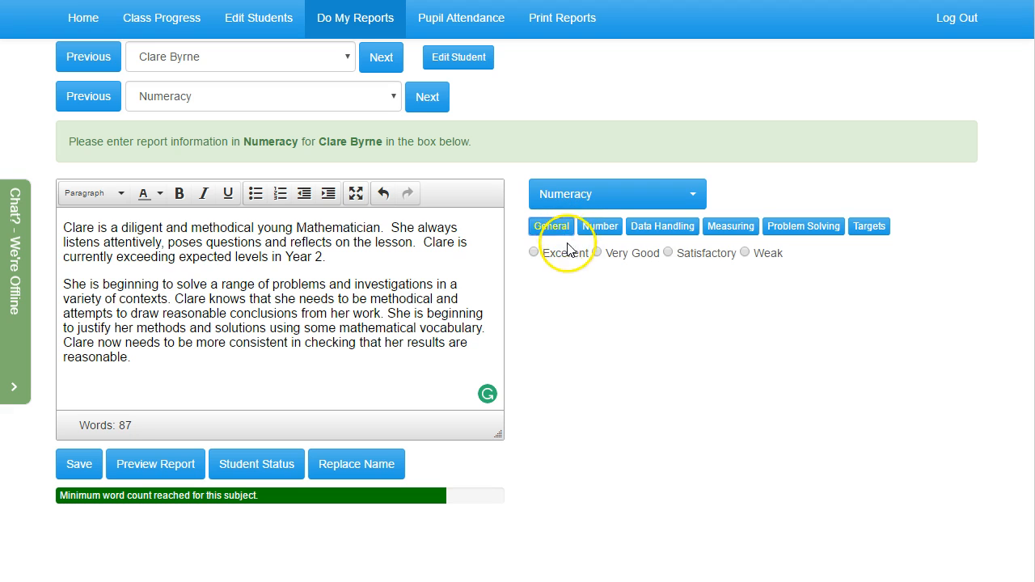
left_click(749, 256)
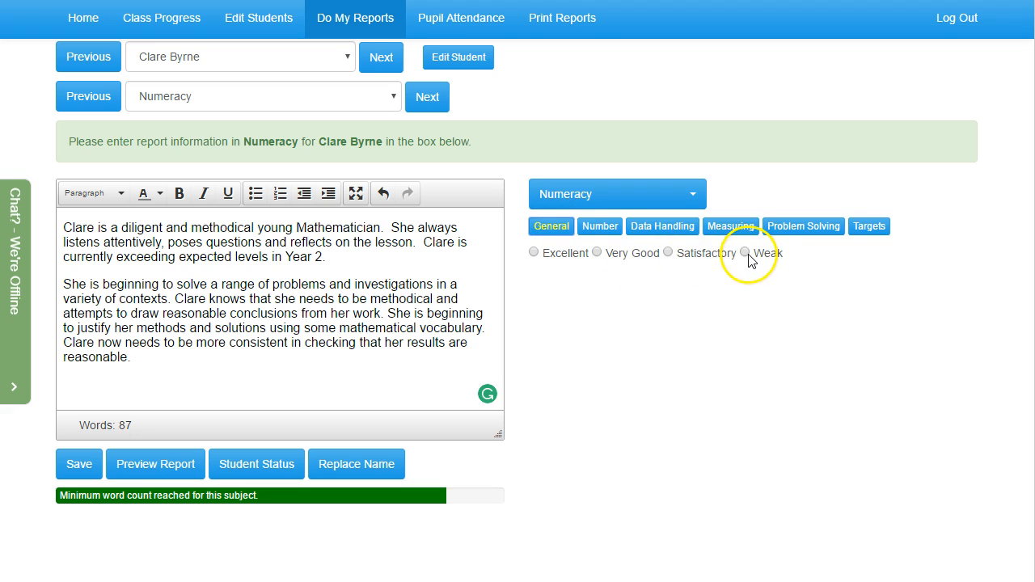
Insert the bank comment about becoming more organised in her approach twice at the end of the Numeracy report
scroll(712, 293, "down", 1)
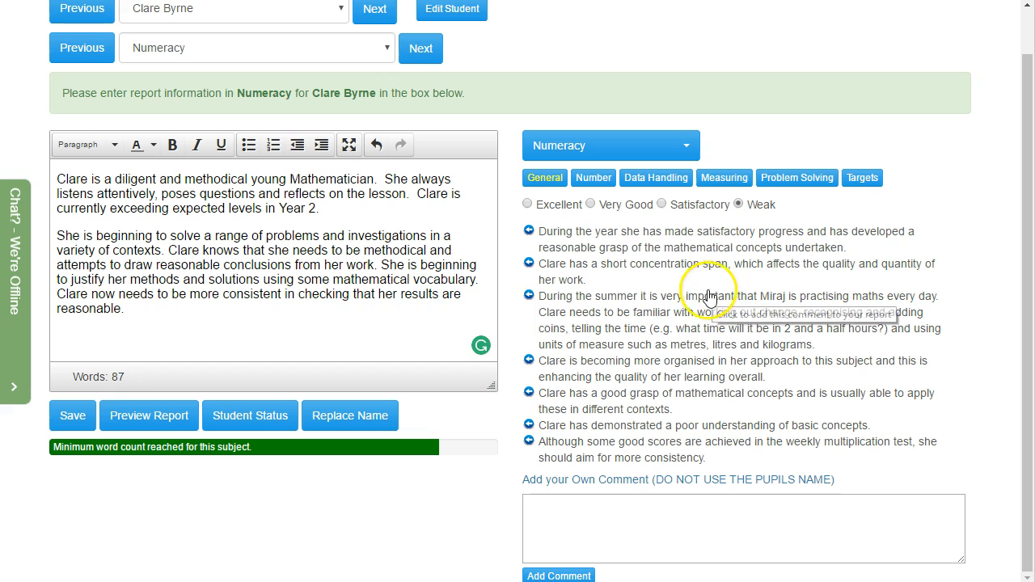
left_click(351, 323)
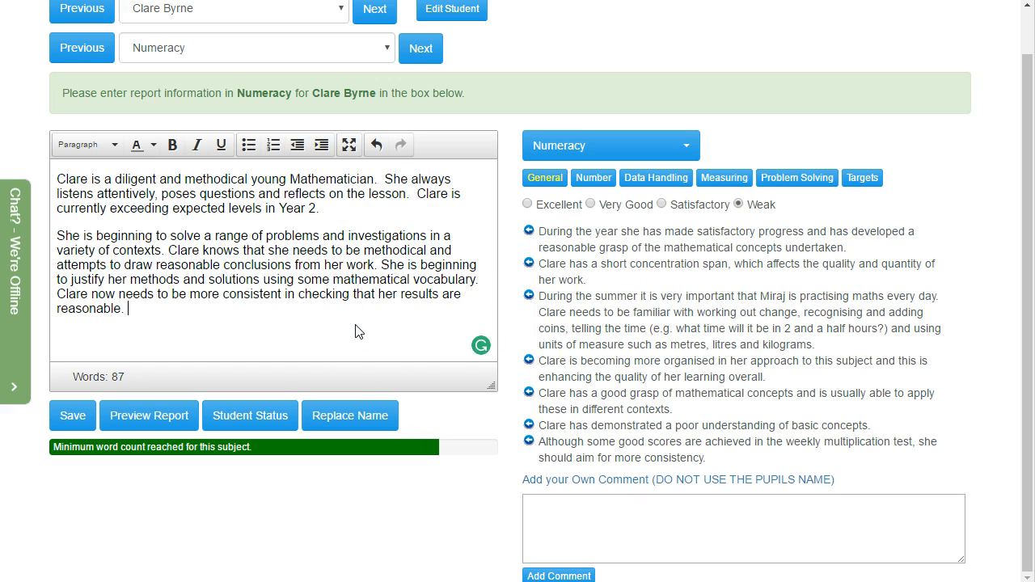
double_click(555, 364)
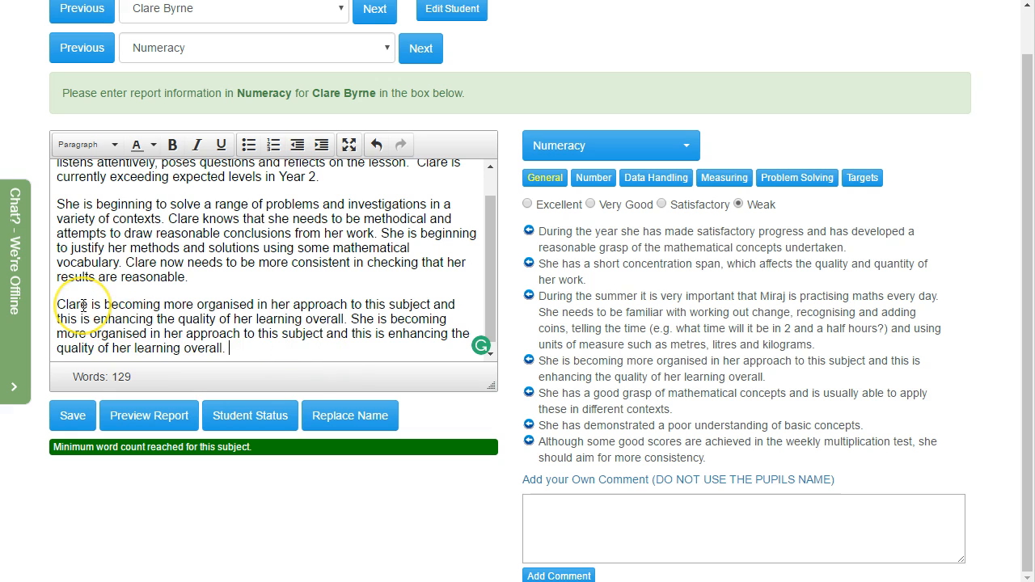
Add the custom comment "He is very good." to the Weak General comments in the Numeracy bank
left_click(546, 511)
scroll(547, 511, "down", 1)
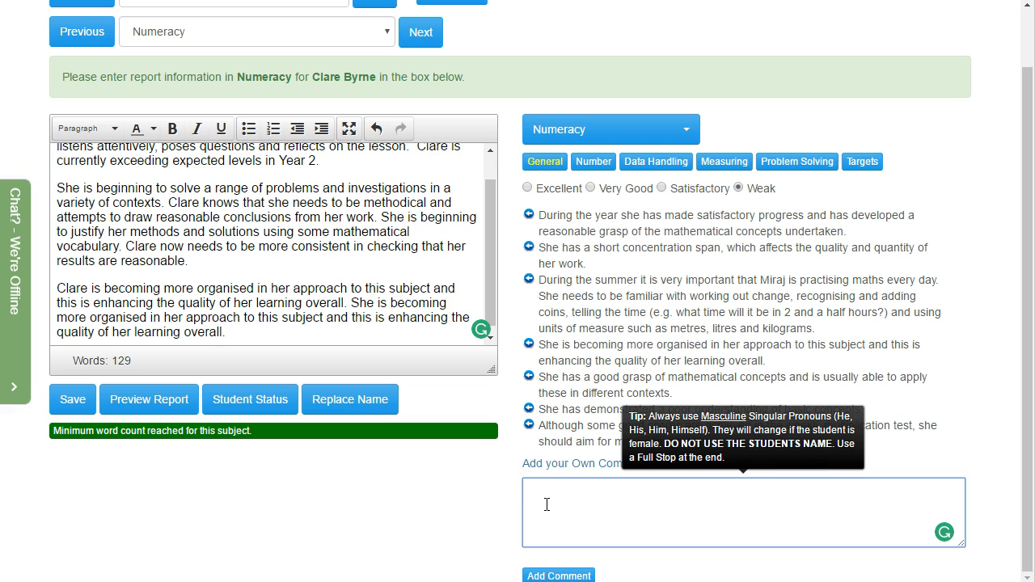
type("He is very good.")
left_click(564, 576)
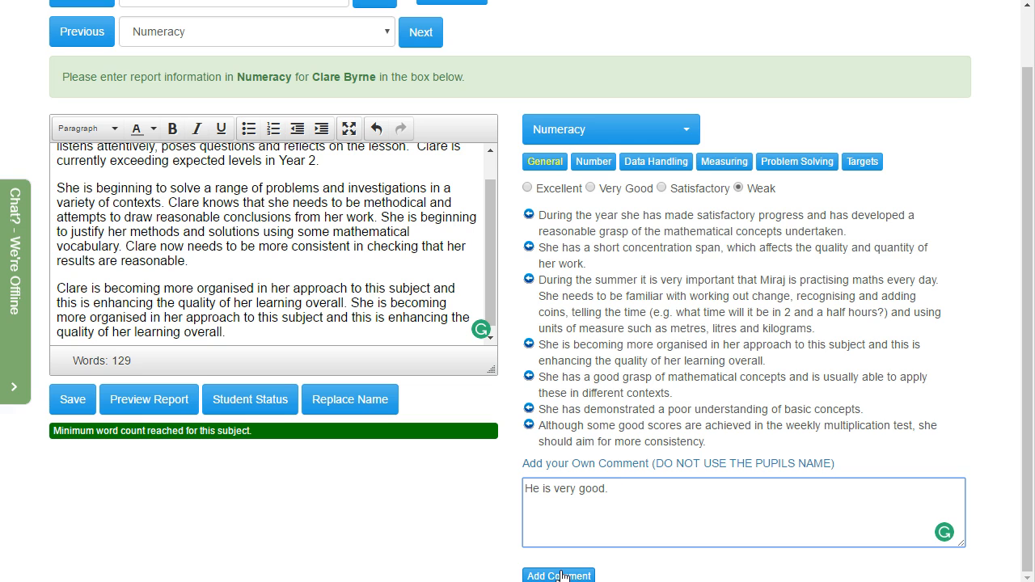
left_click(560, 576)
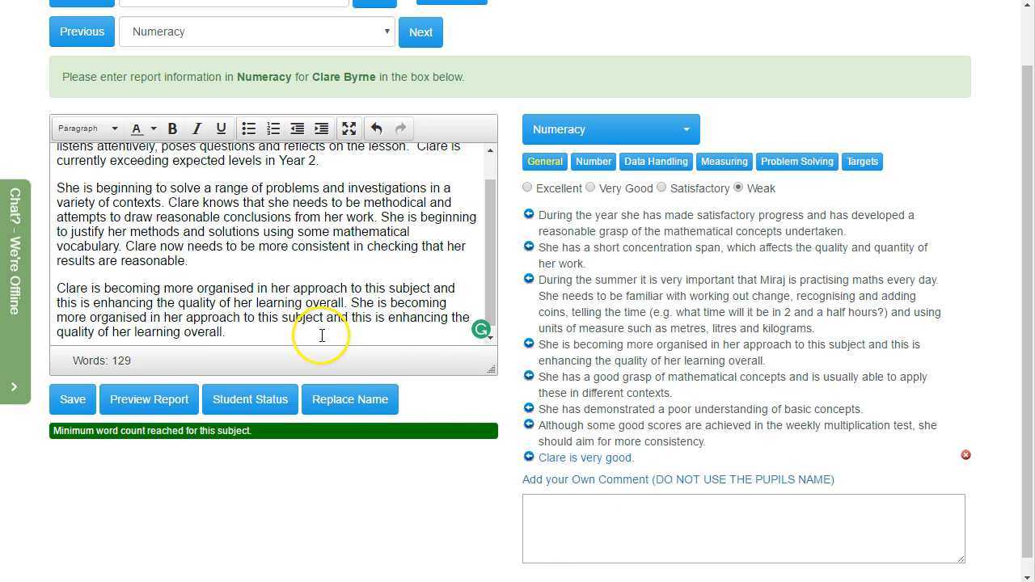
Insert the custom "very good" comment at the end of the report and delete it from the comment bank
left_click(560, 459)
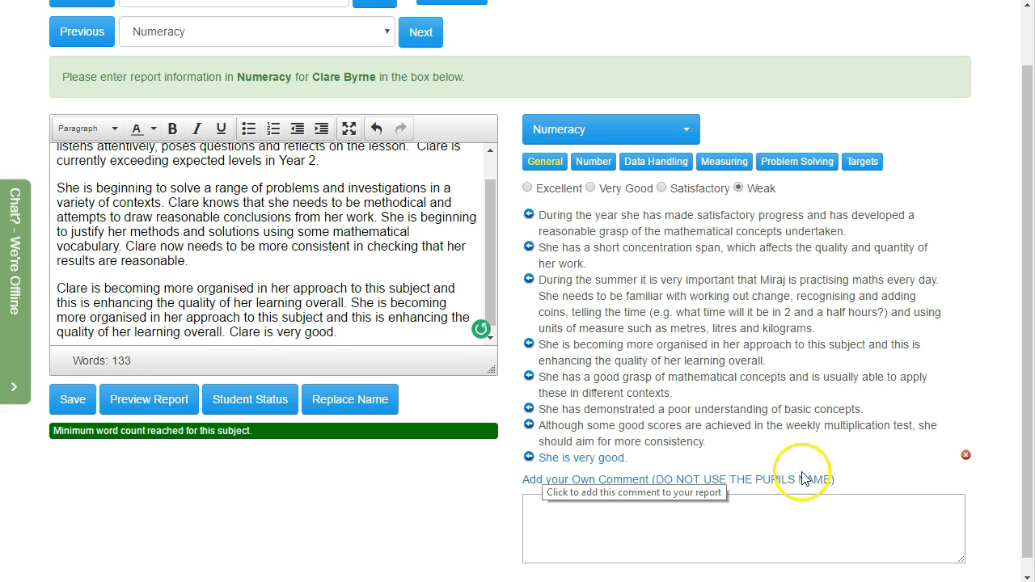
left_click(966, 457)
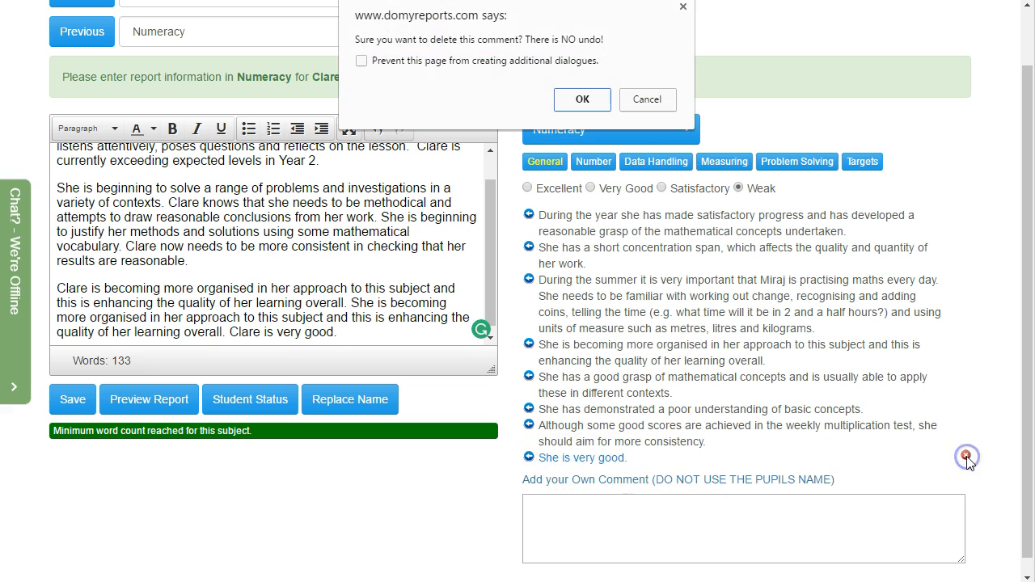
left_click(600, 104)
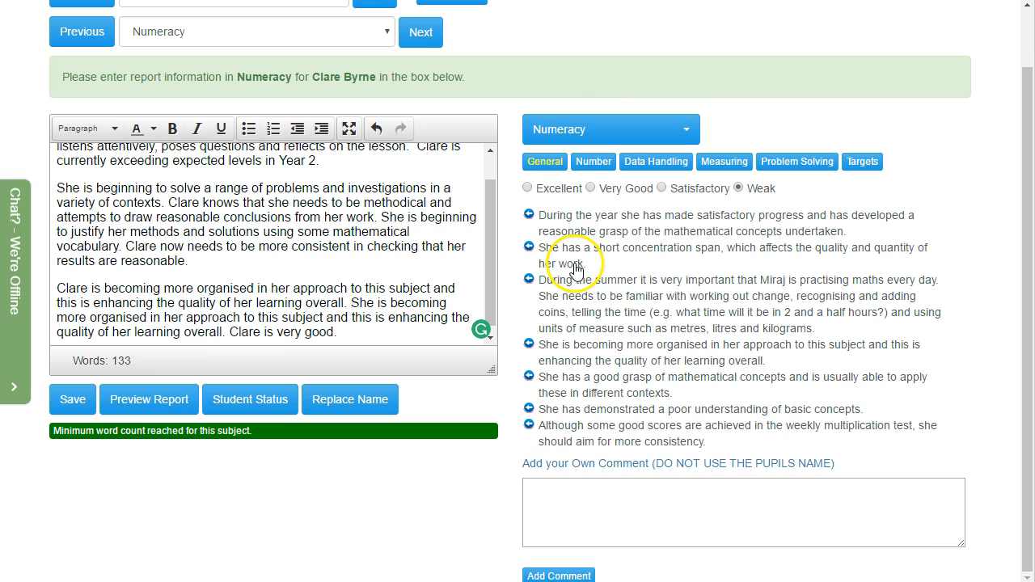
Reveal the name-editing field for the current student and save the Numeracy report
scroll(575, 299, "up", 2)
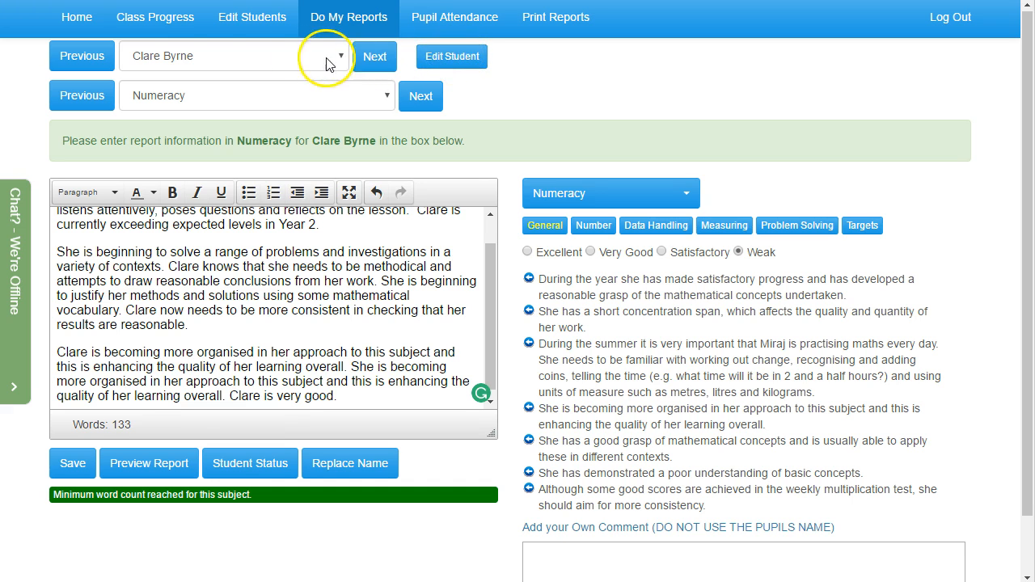
left_click(452, 56)
left_click(510, 54)
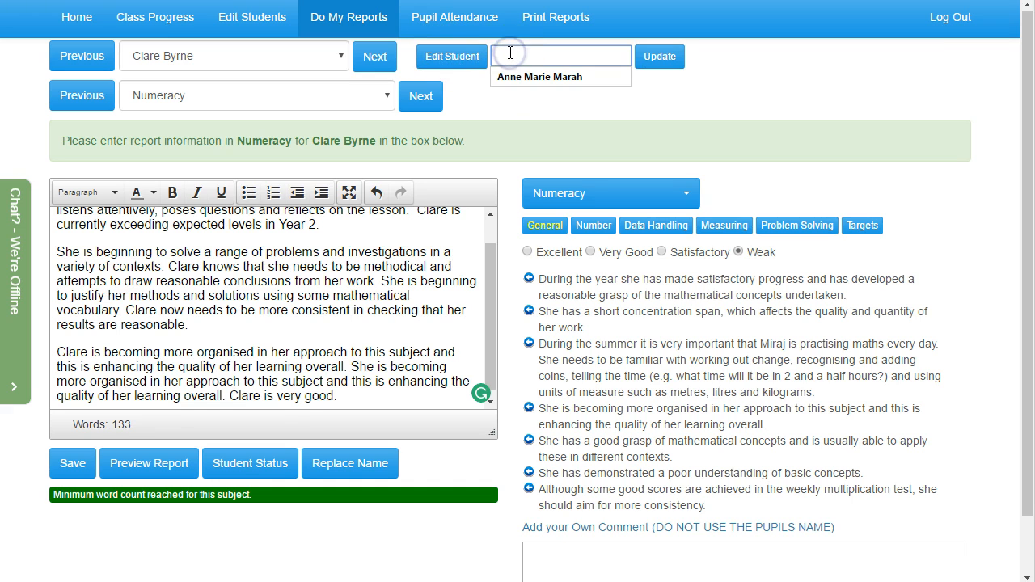
left_click(495, 108)
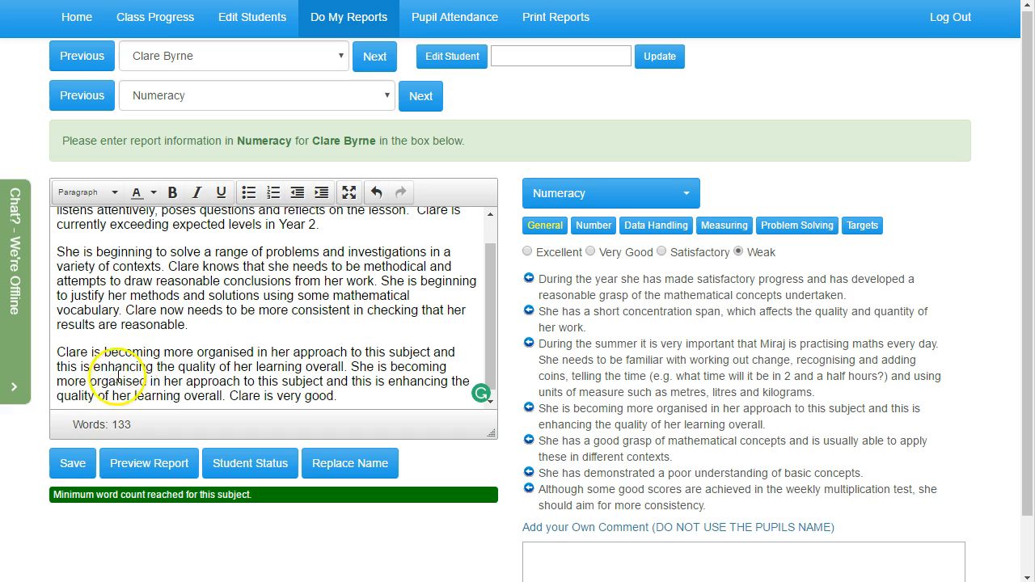
left_click(74, 463)
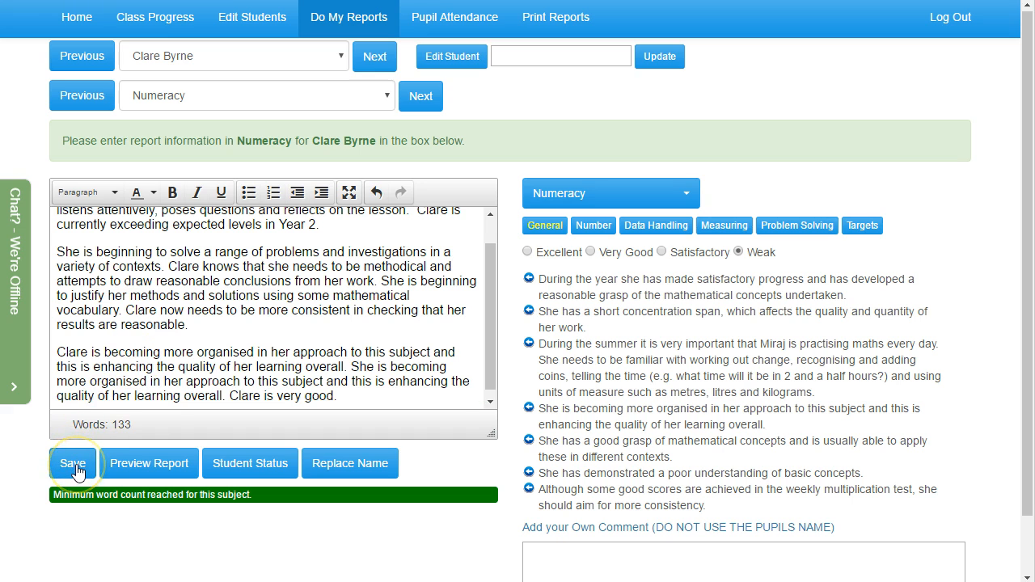
left_click(77, 469)
Open the class's pupil attendance records and advance to the fourth pupil in the list
left_click(455, 23)
left_click(308, 169)
left_click(306, 199)
left_click(84, 233)
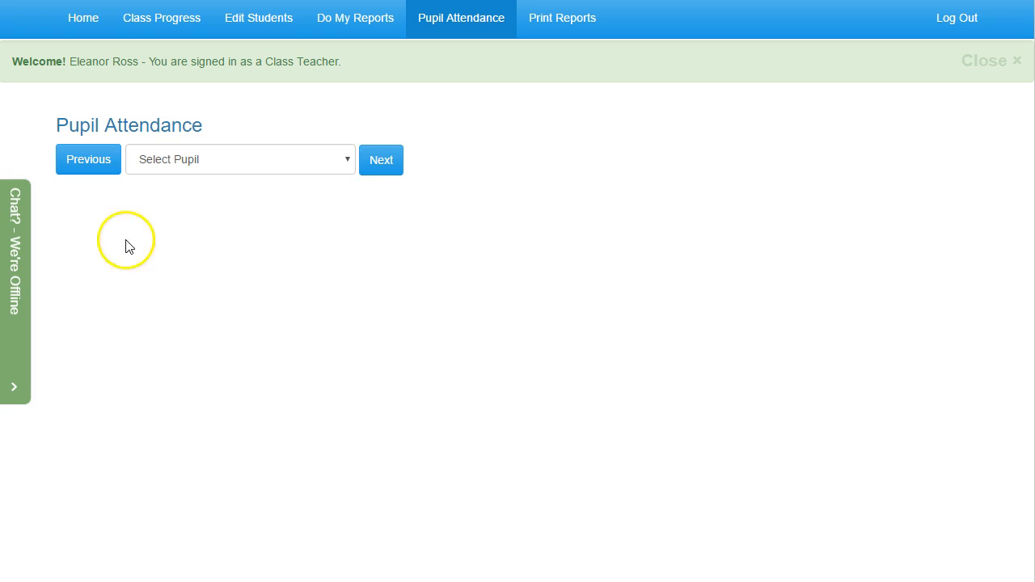
left_click(378, 161)
left_click(377, 161)
left_click(379, 165)
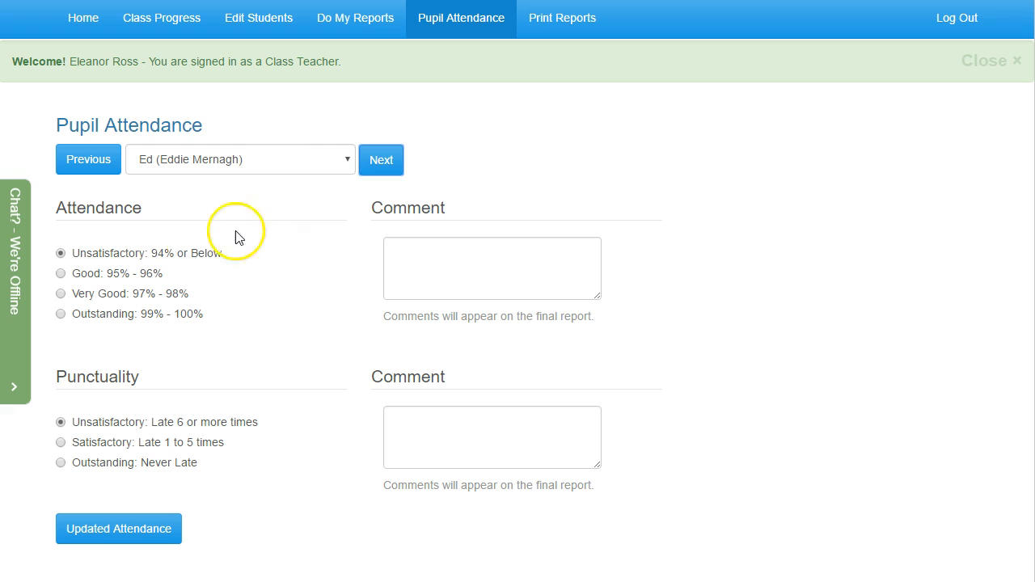
left_click(383, 161)
Record the pupil's attendance as Good: 95% - 96% and punctuality as Satisfactory: Late 1 to 5 times, and update the record
left_click(416, 253)
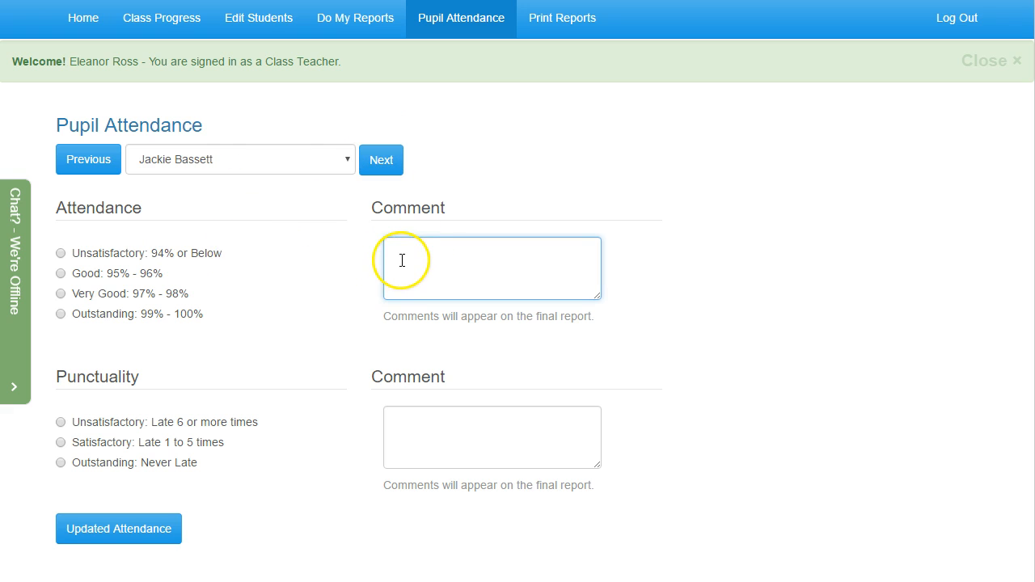
left_click(406, 421)
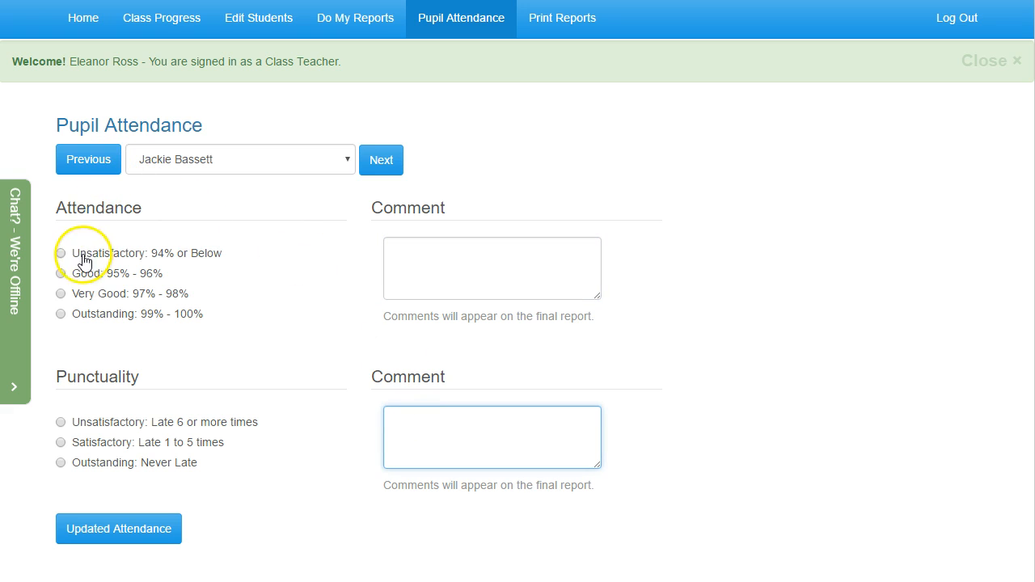
left_click(69, 280)
left_click(62, 277)
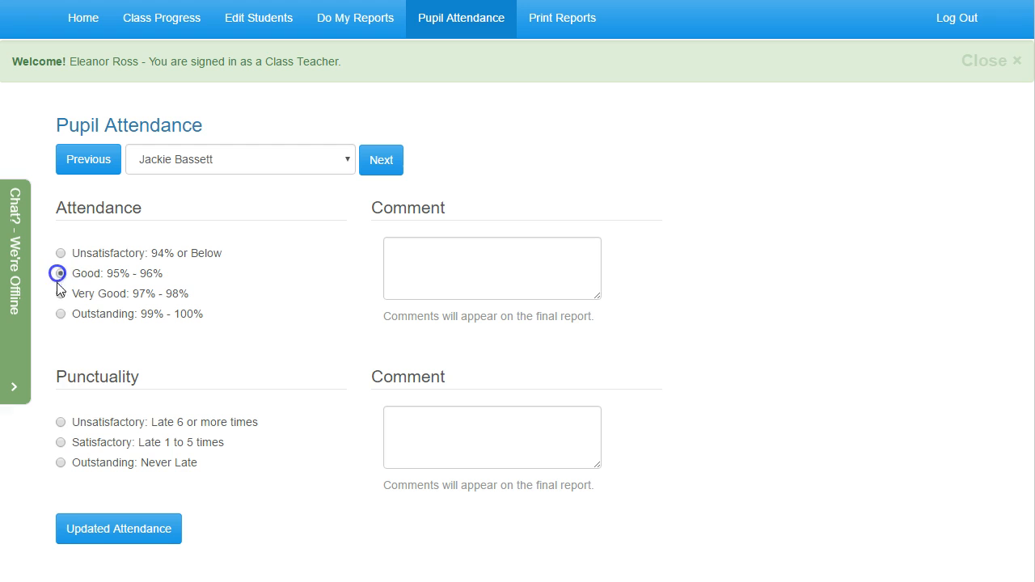
left_click(63, 443)
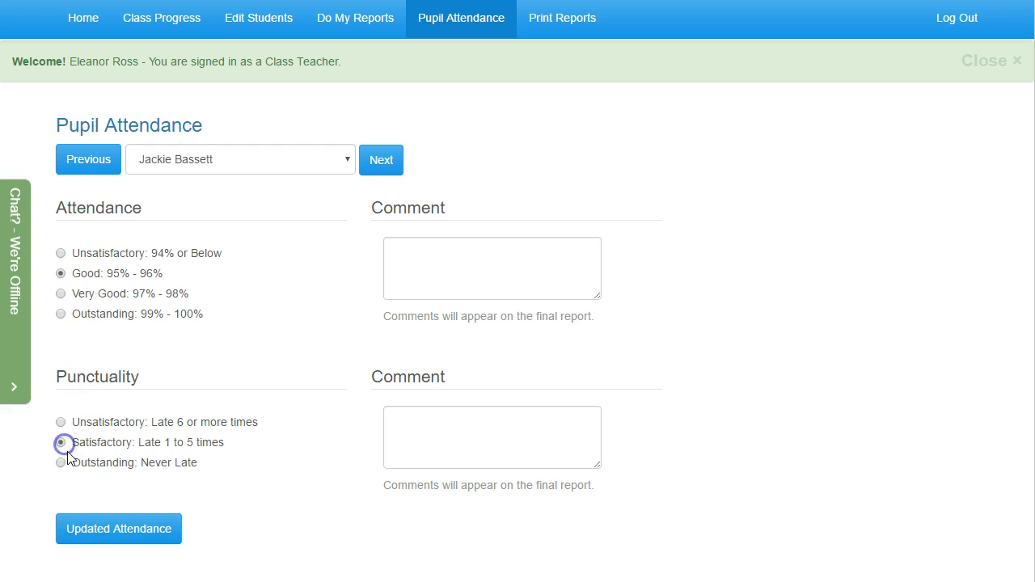
left_click(109, 532)
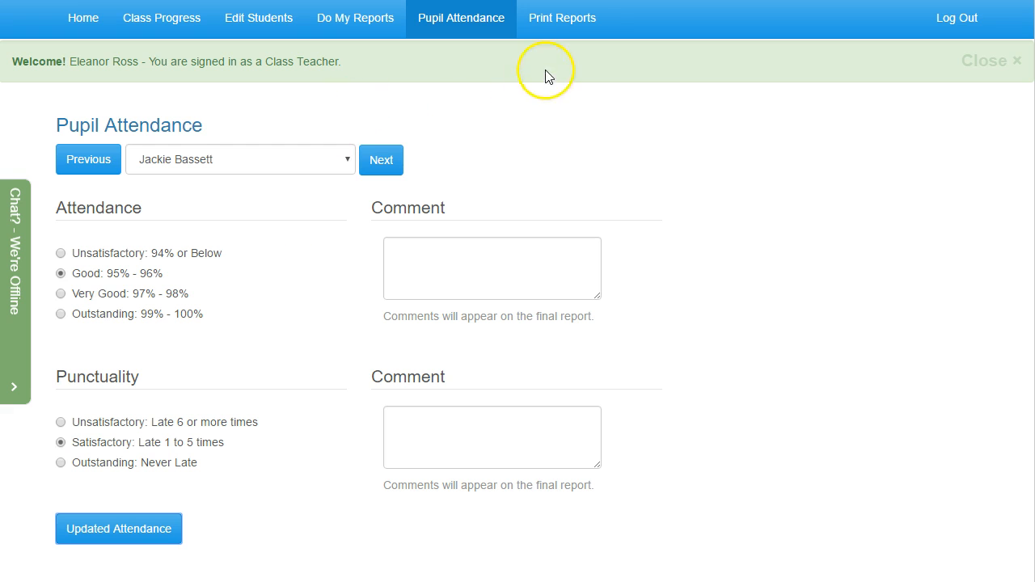
Open the report printing page and fill in the two additional teacher names for the class report
left_click(561, 26)
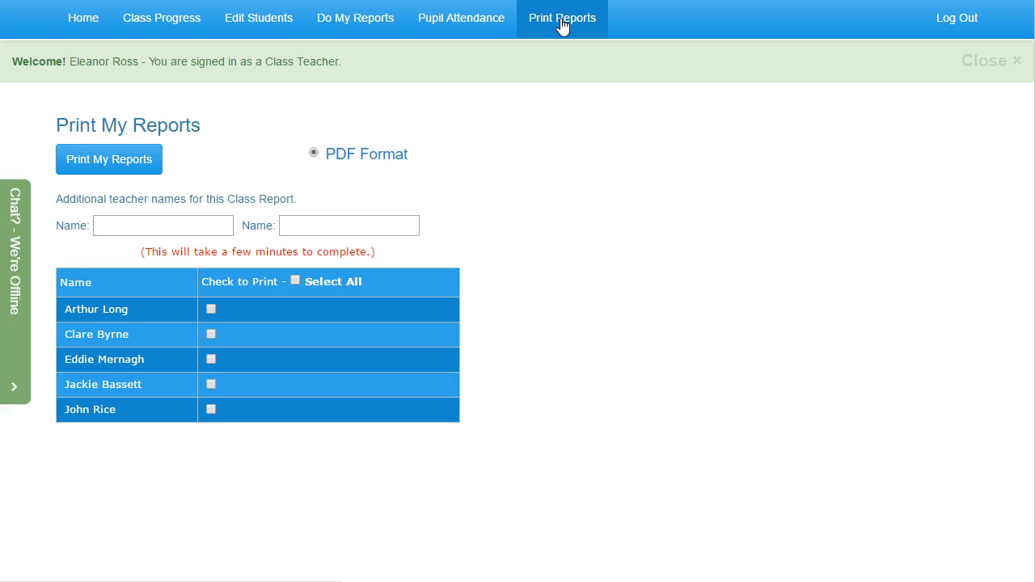
left_click(186, 226)
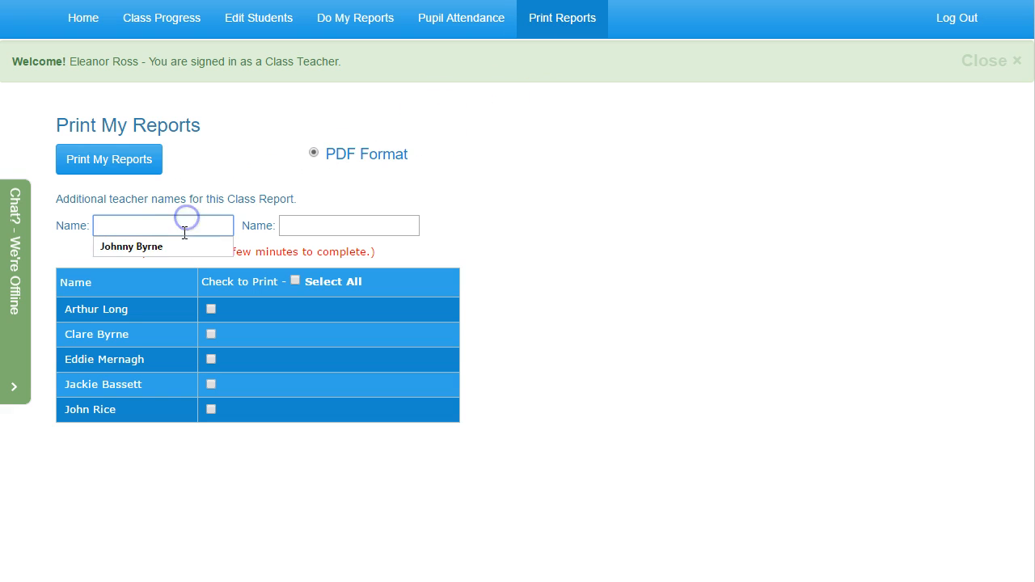
left_click(185, 246)
left_click(320, 225)
left_click(322, 245)
left_click(336, 229)
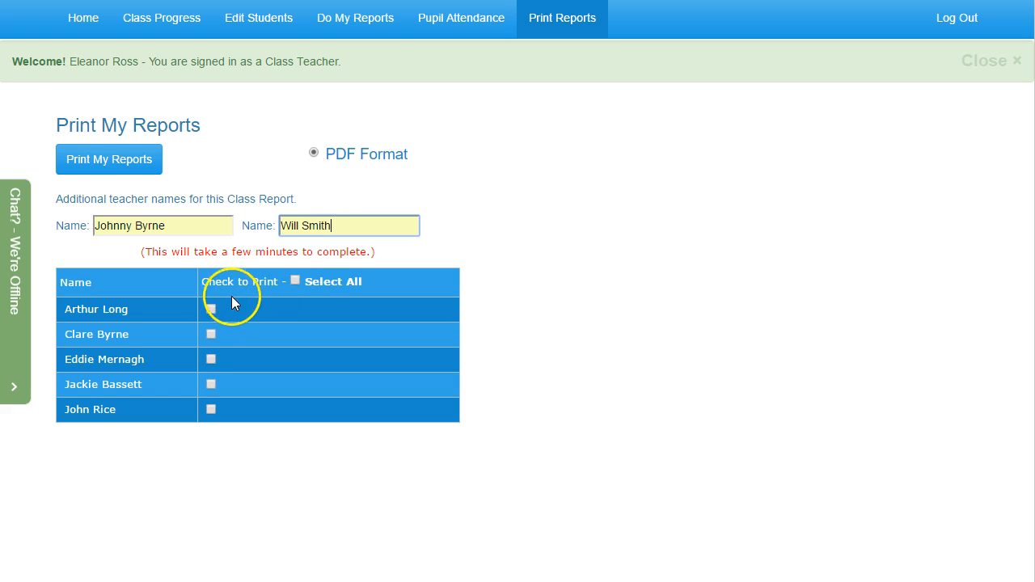
Choose only the first listed pupil's report for printing and generate it in PDF format
left_click(211, 309)
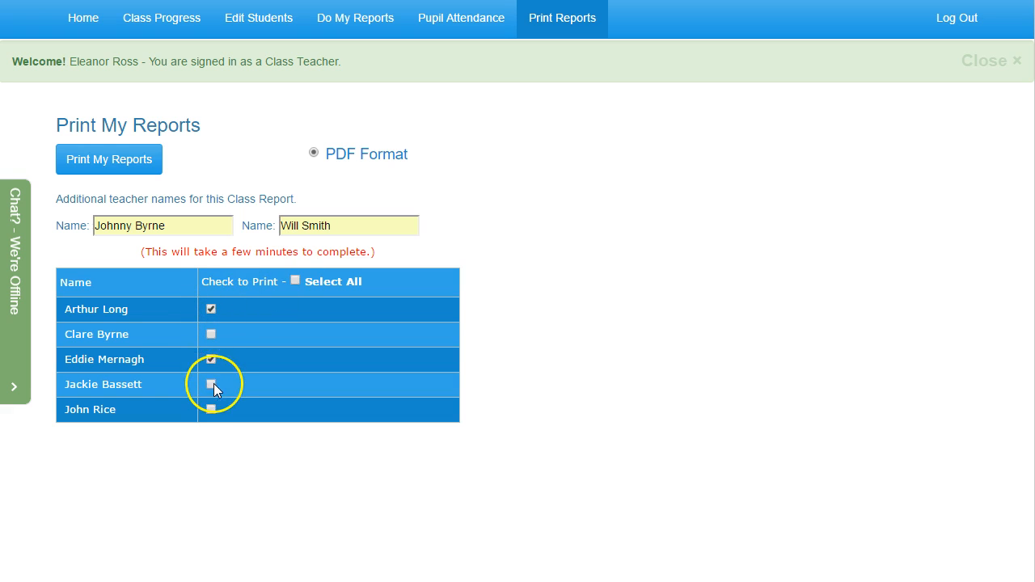
left_click(295, 280)
left_click(209, 361)
left_click(212, 385)
left_click(135, 168)
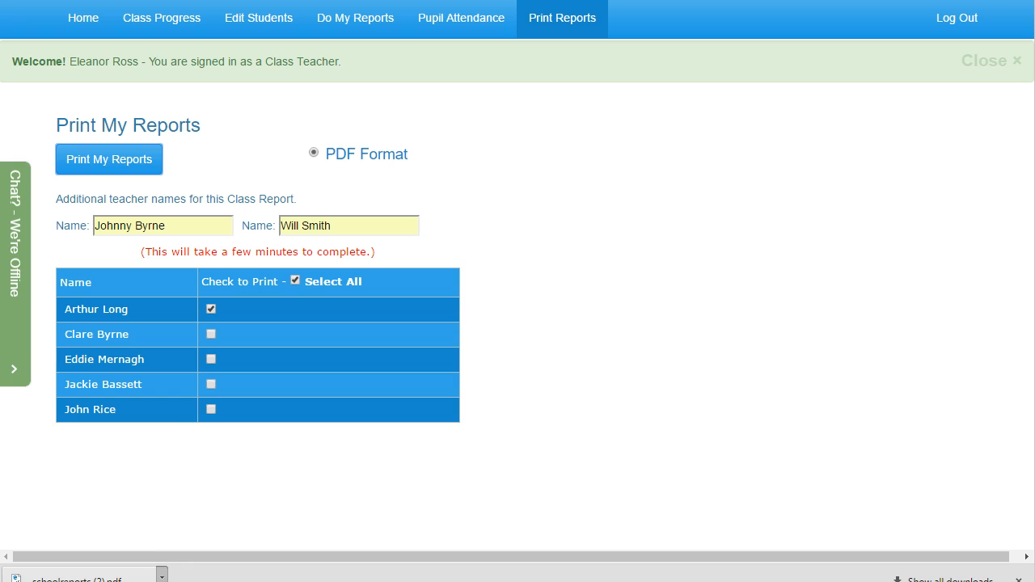
Open the downloaded schoolreports (2).pdf and look through the General Comments and Numeracy sections
left_click(202, 580)
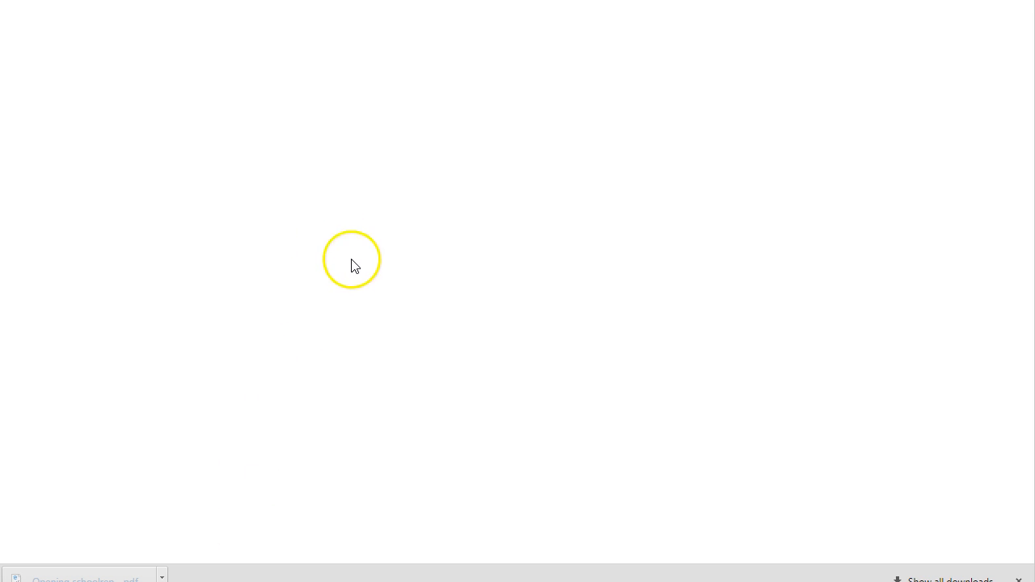
scroll(337, 312, "down", 4)
scroll(336, 315, "down", 6)
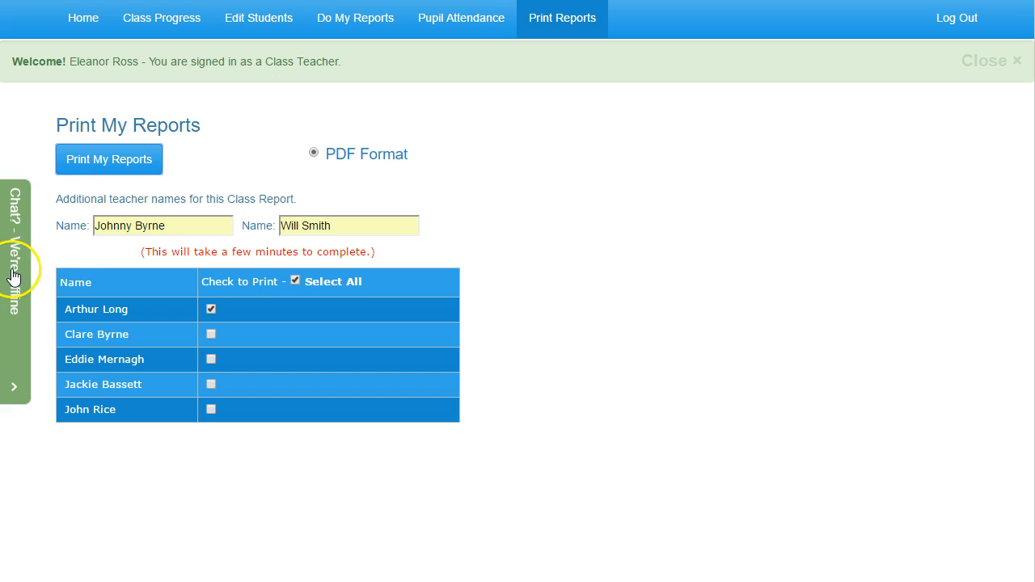
Open the offline chat form, look at its name and message fields, and close it
left_click(11, 267)
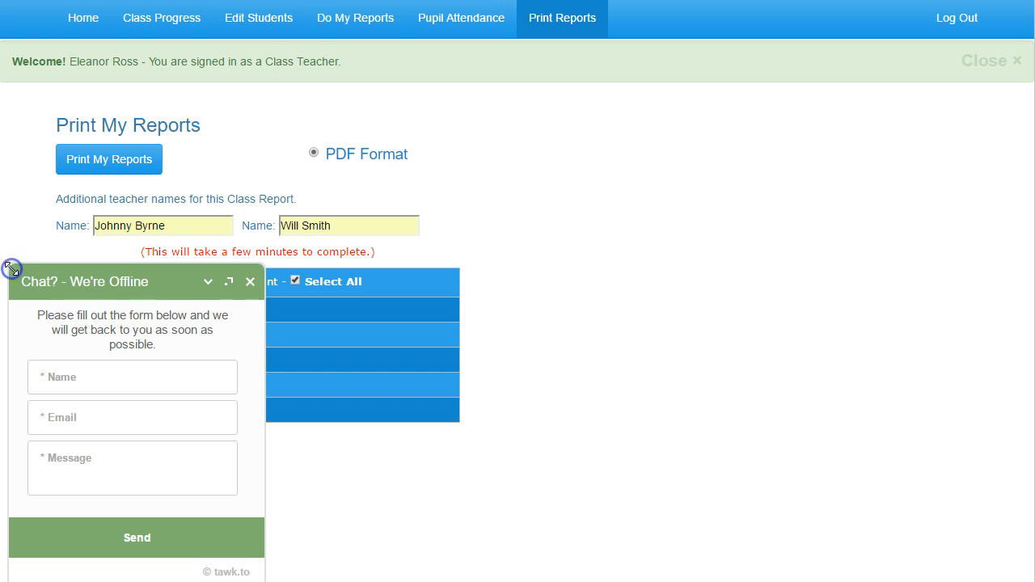
left_click(99, 377)
left_click(109, 457)
left_click(250, 281)
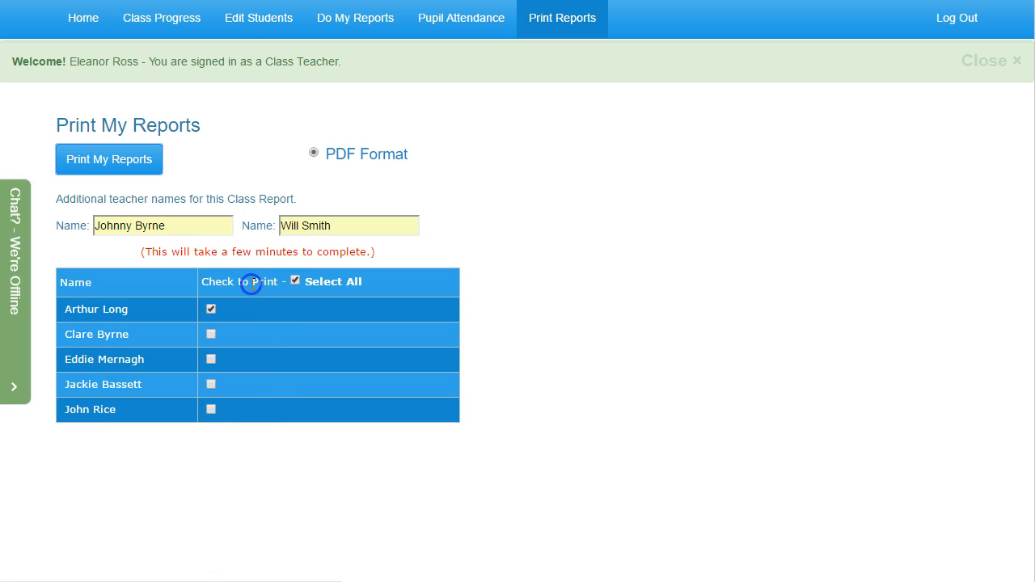
Log out of the teacher account and open the site's contact page to check the telephone numbers
left_click(948, 31)
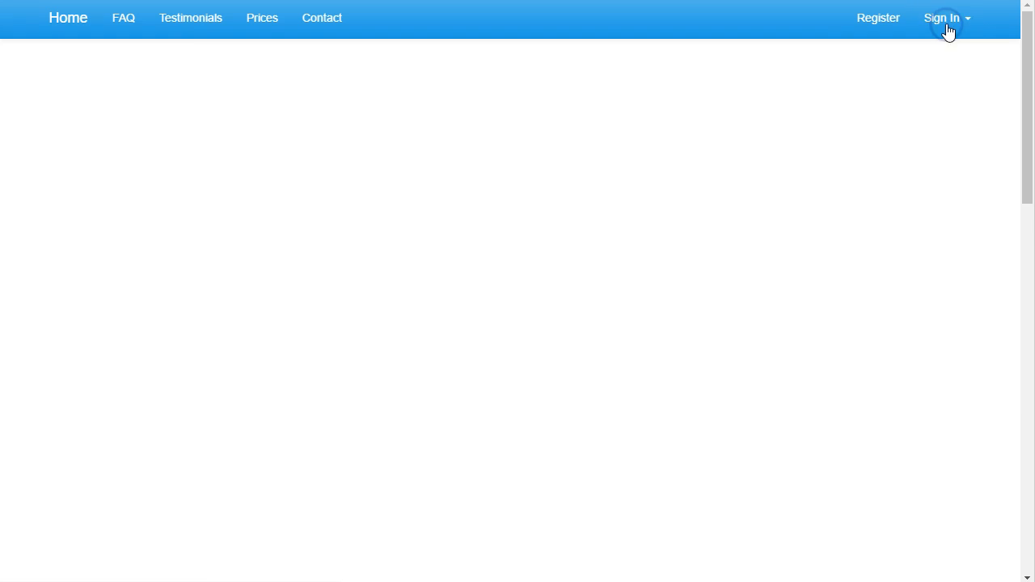
left_click(334, 27)
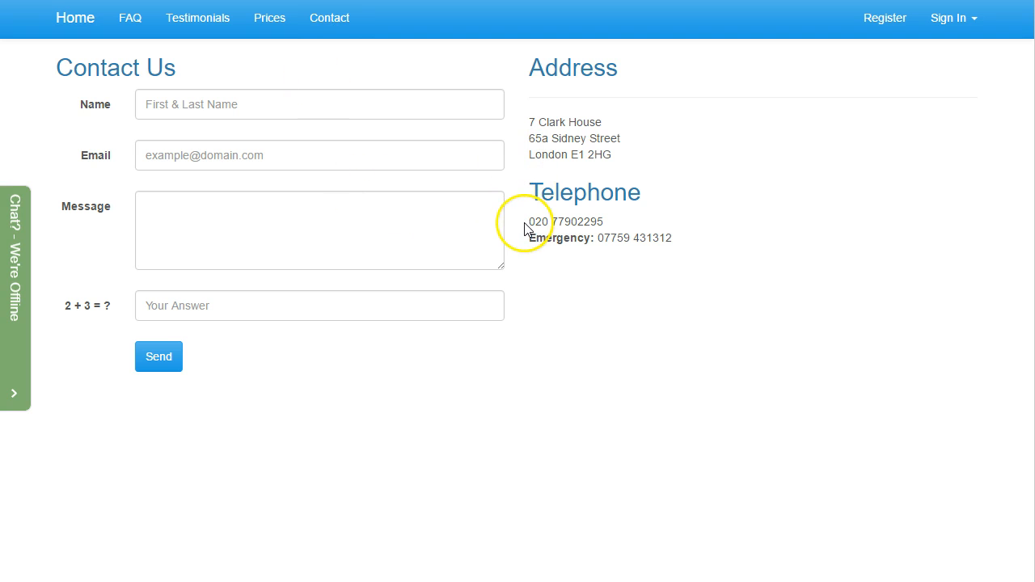
left_click_drag(535, 223, 673, 237)
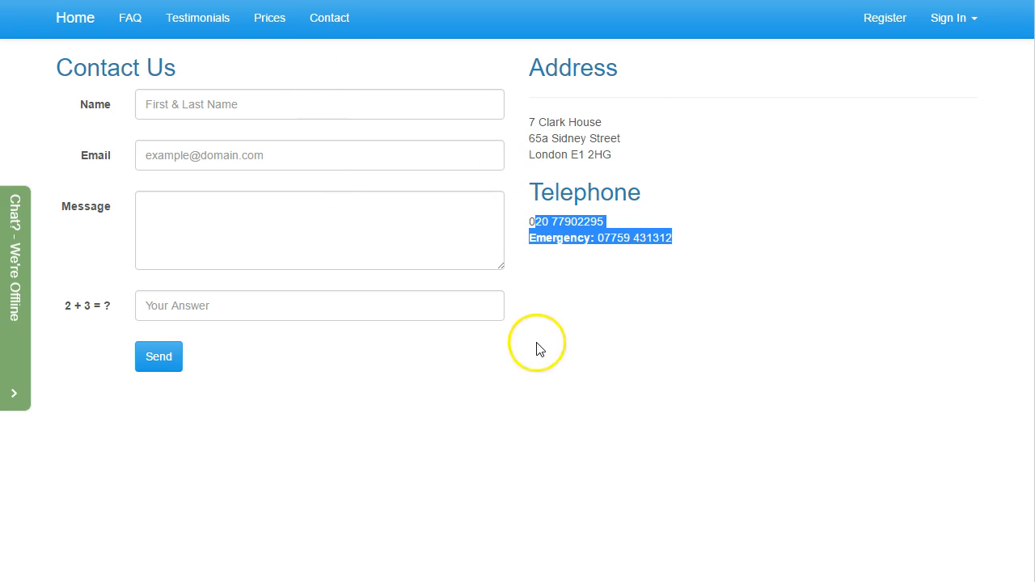
left_click(540, 350)
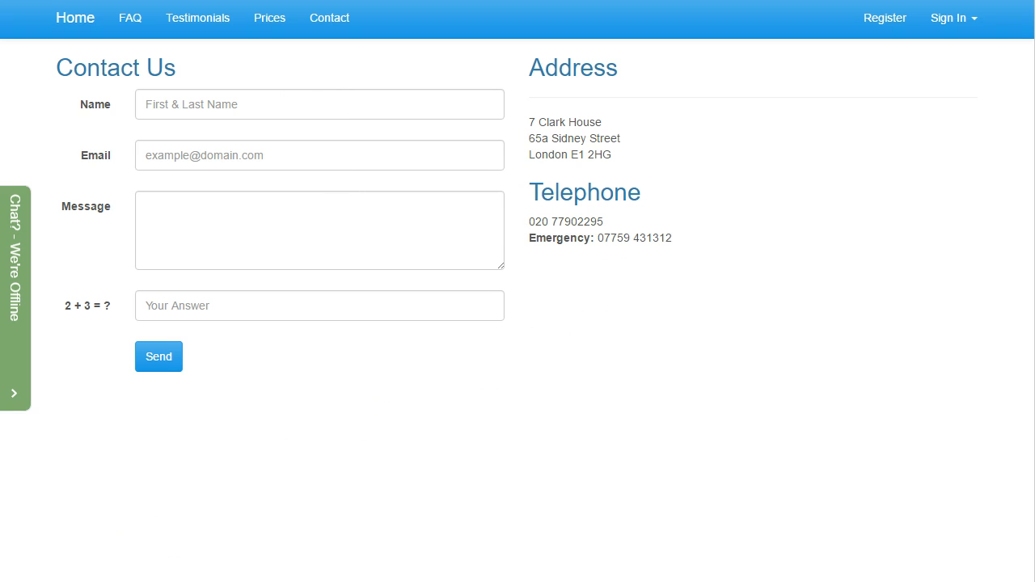